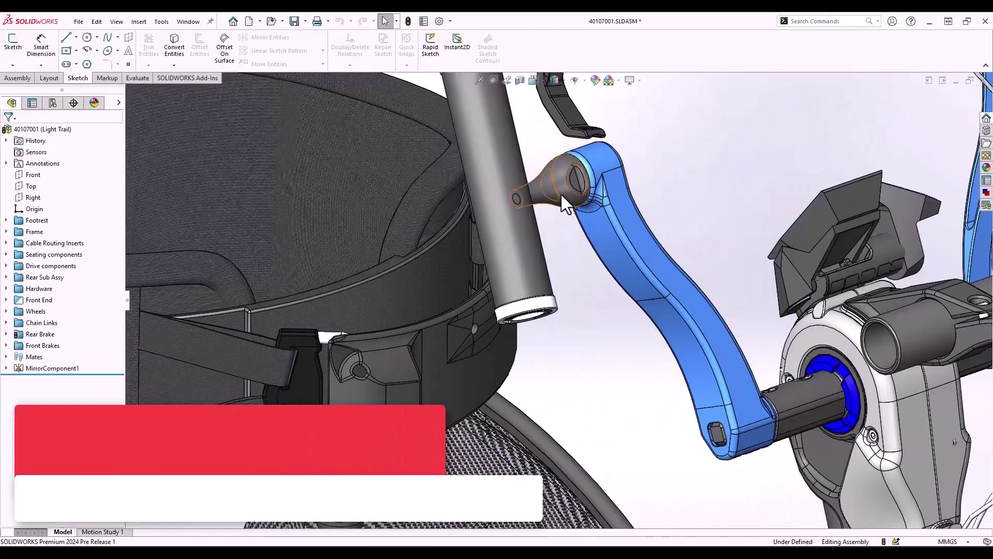
- Open the dark part at the blue crank arm's end and save it as SOLIDWORKS 2022 Part "60194001 old.SLDPRT"
right_click(560, 193)
click(571, 149)
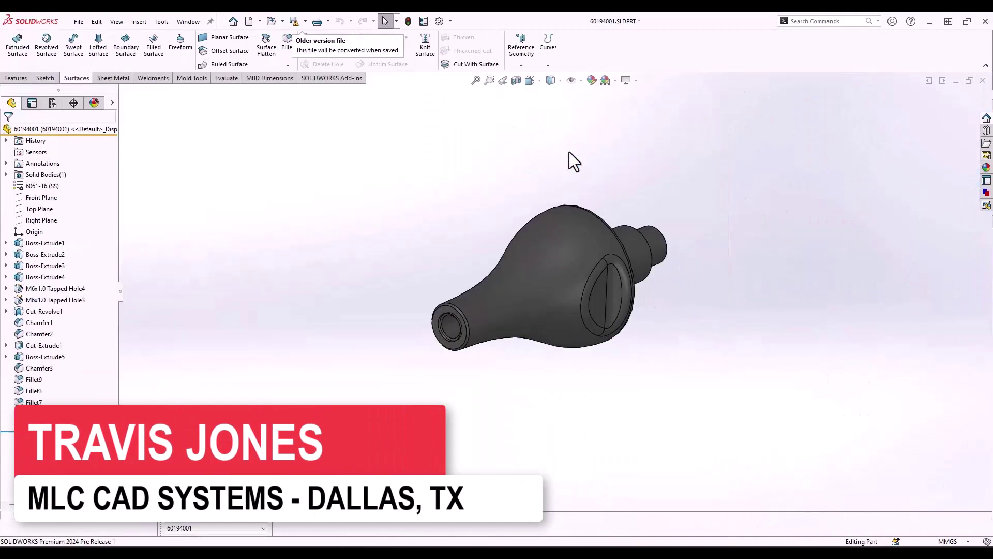
click(79, 23)
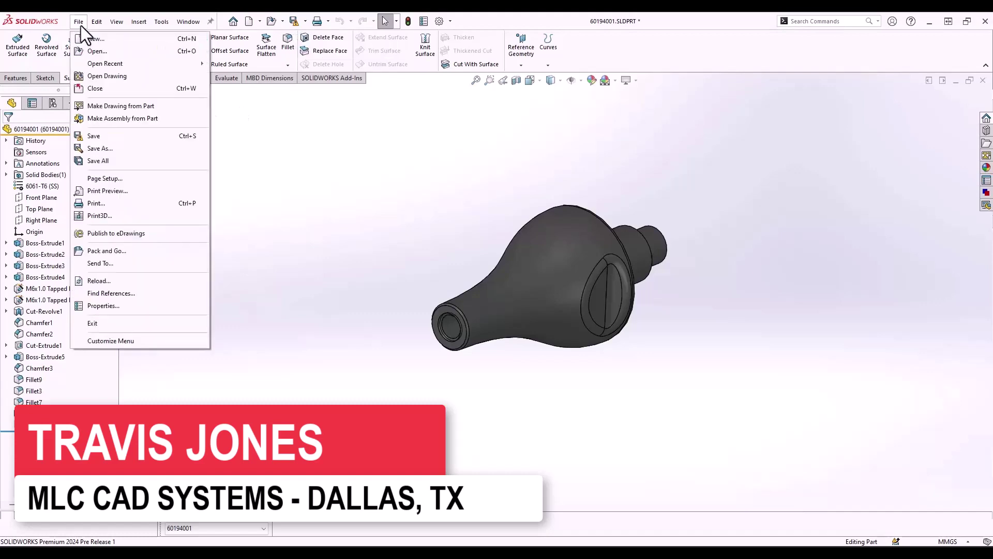
click(104, 147)
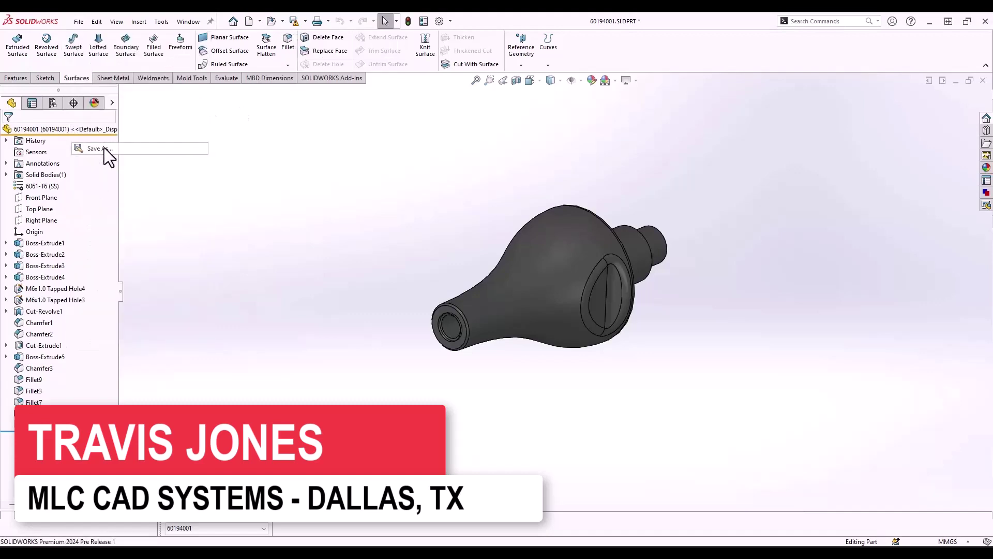
click(436, 277)
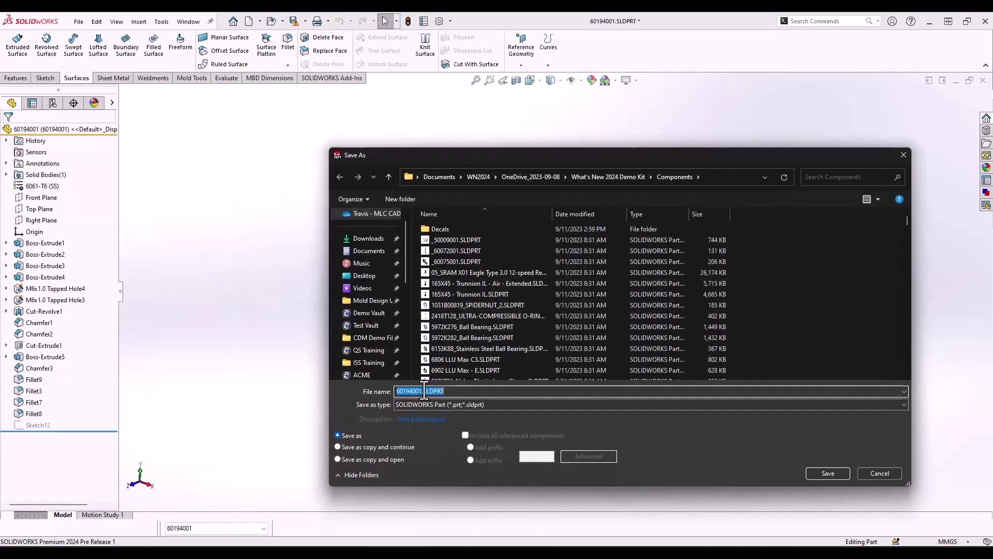
click(441, 391)
text(old)
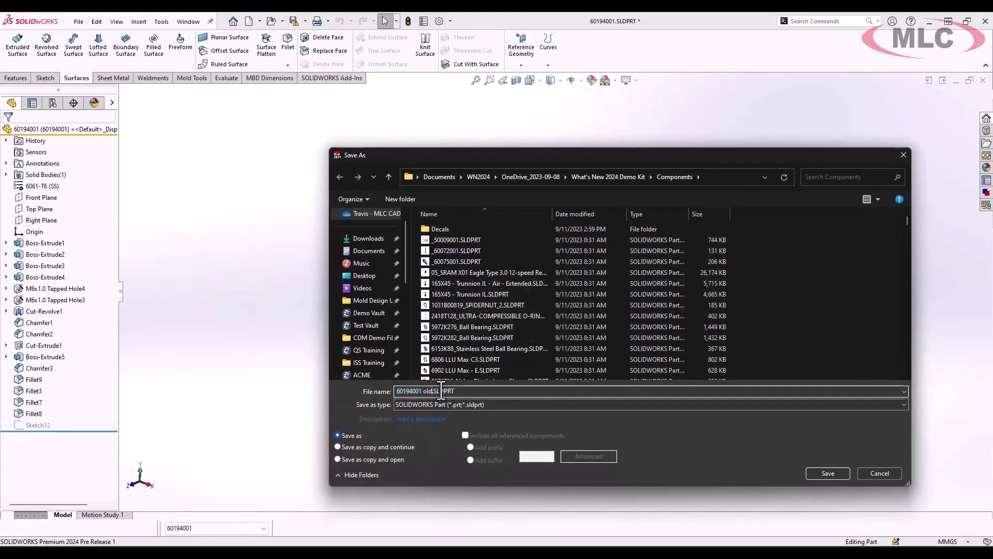
click(459, 405)
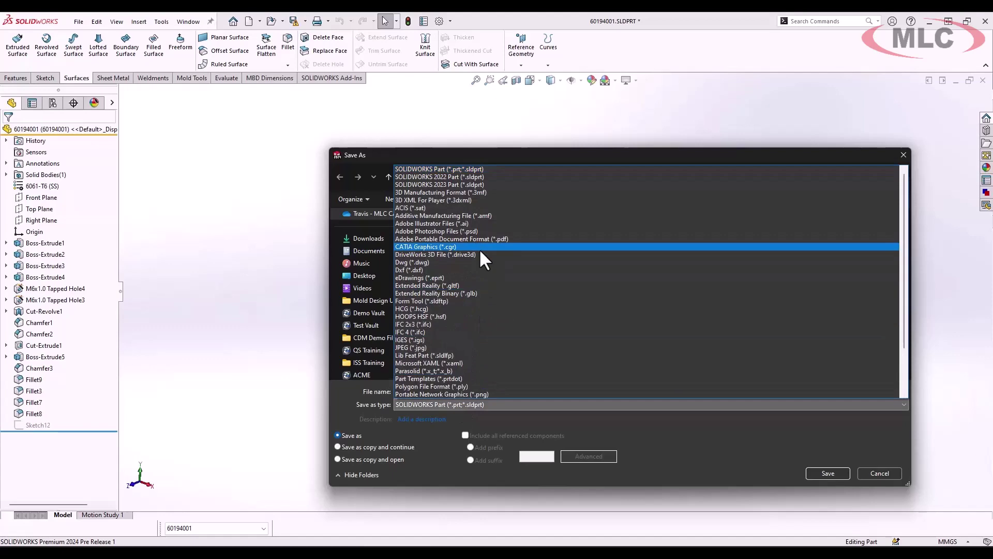
click(458, 177)
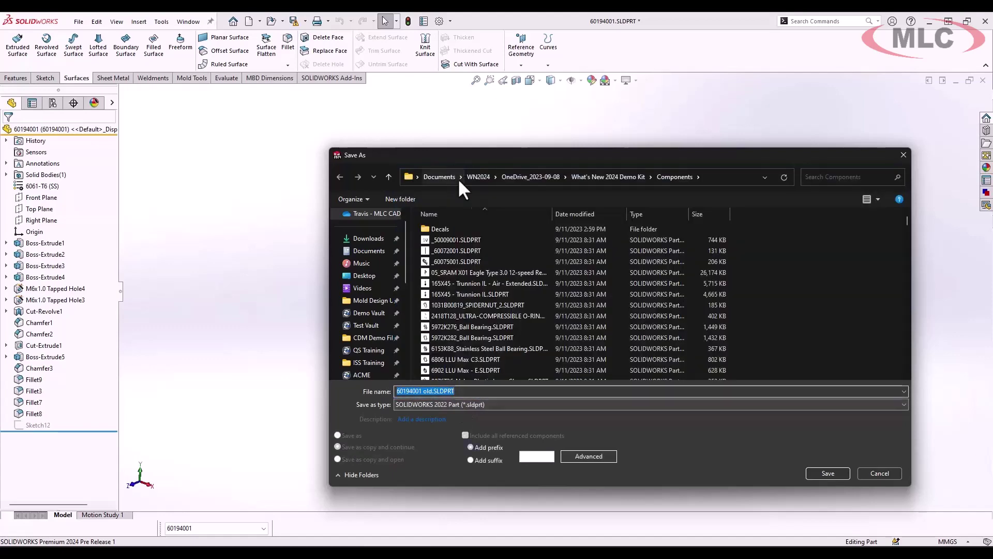
click(817, 473)
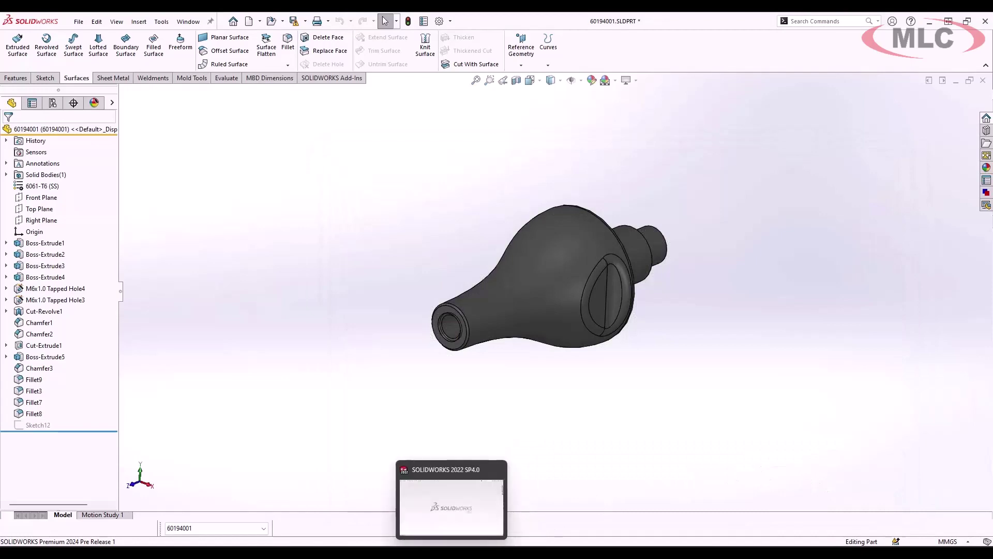
- Switch to SOLIDWORKS 2022 and open 60194001-old.SLDPRT from the 121 Parts and Features folder
click(451, 504)
click(86, 27)
click(96, 51)
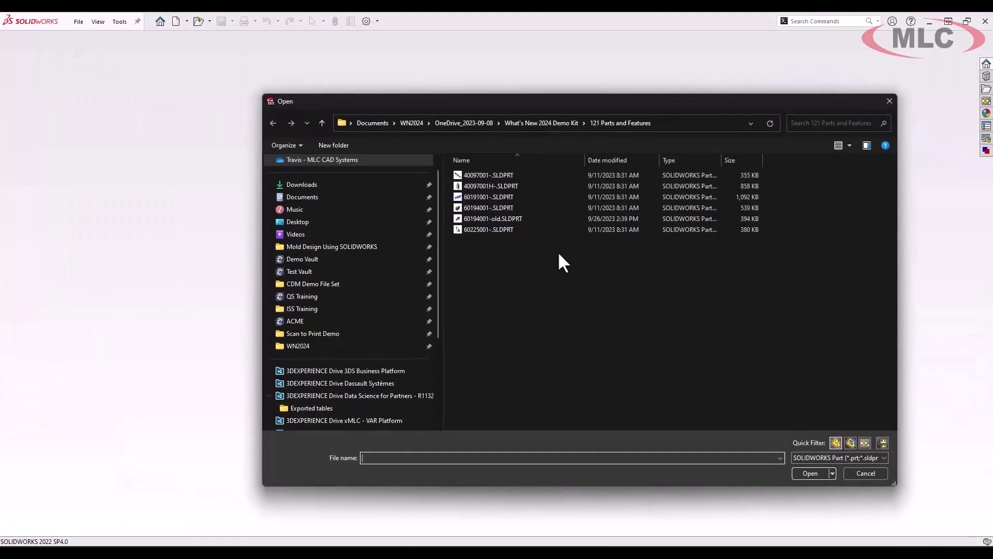
click(517, 218)
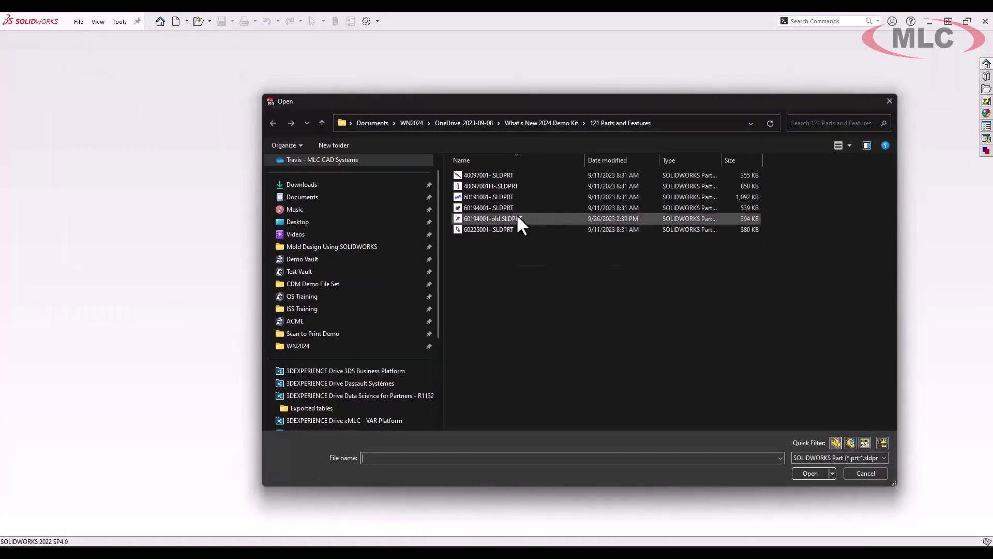
click(810, 473)
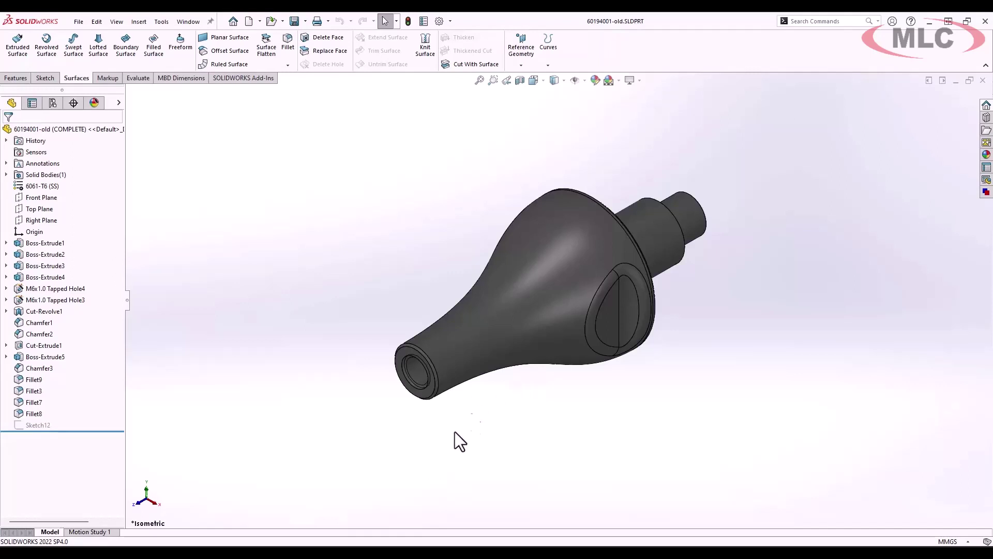
- Return to the 60194001 part in SOLIDWORKS 2024 and activate its START configuration
mouse_move(381, 541)
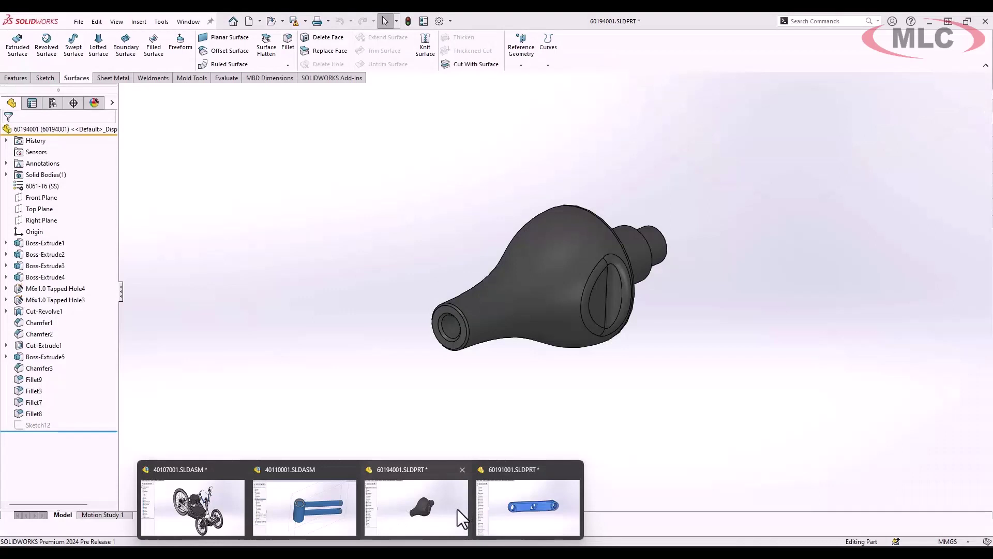
click(457, 509)
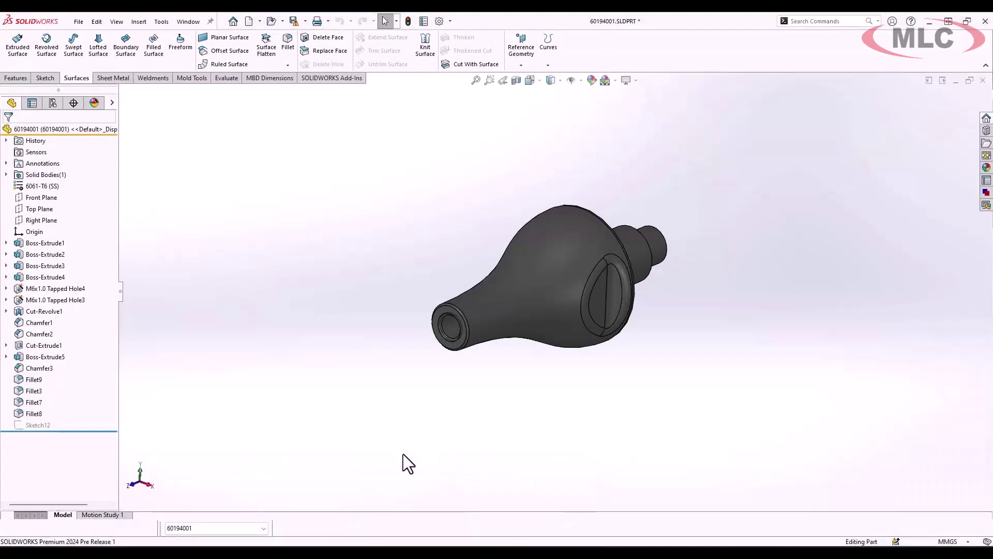
click(263, 527)
click(224, 540)
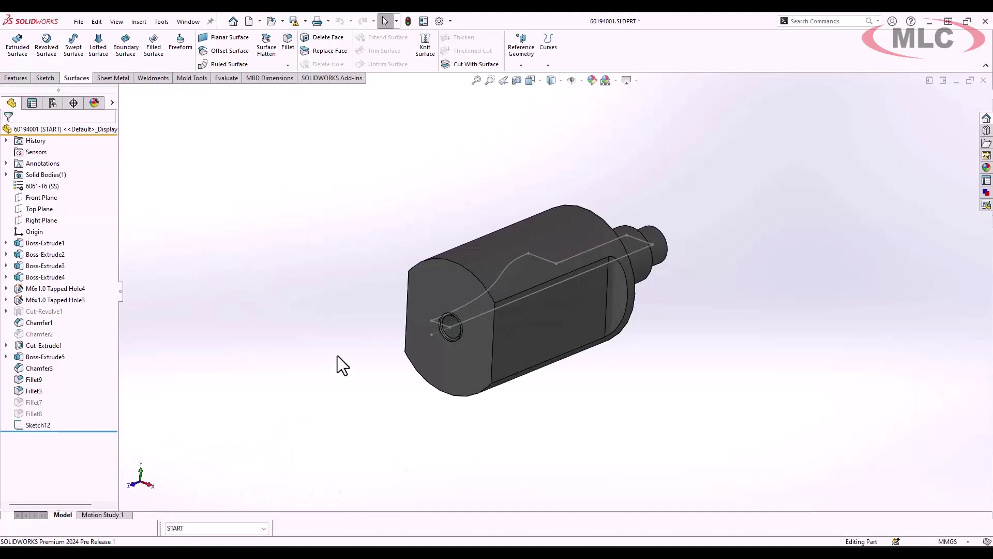
- Create a 360-degree revolved cut from Sketch12 about its axis line, flipping the side to cut
click(17, 78)
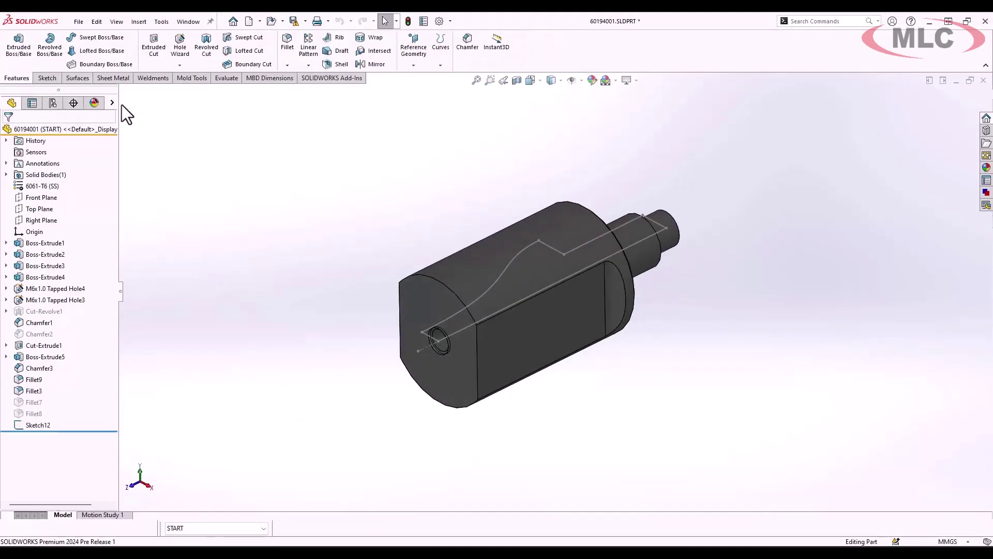
click(206, 47)
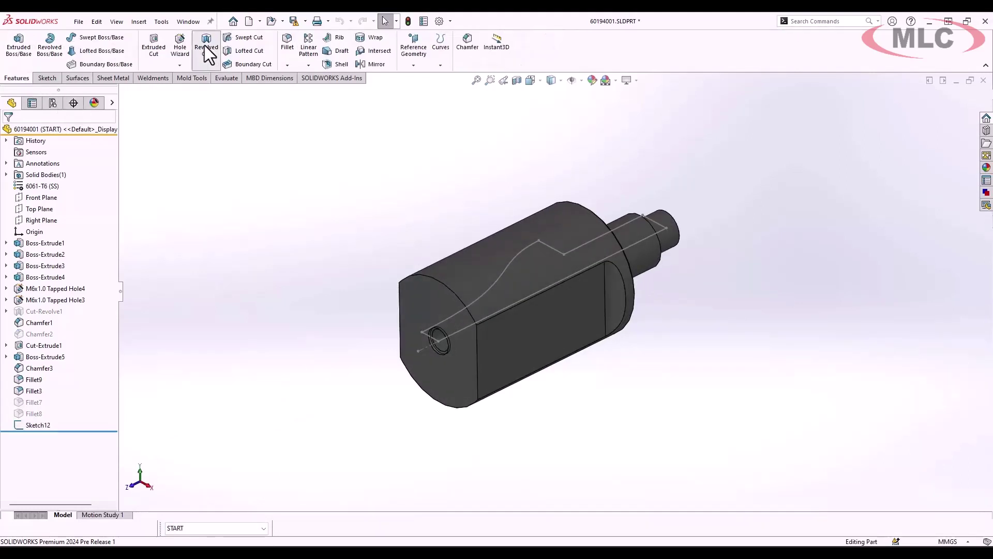
click(491, 285)
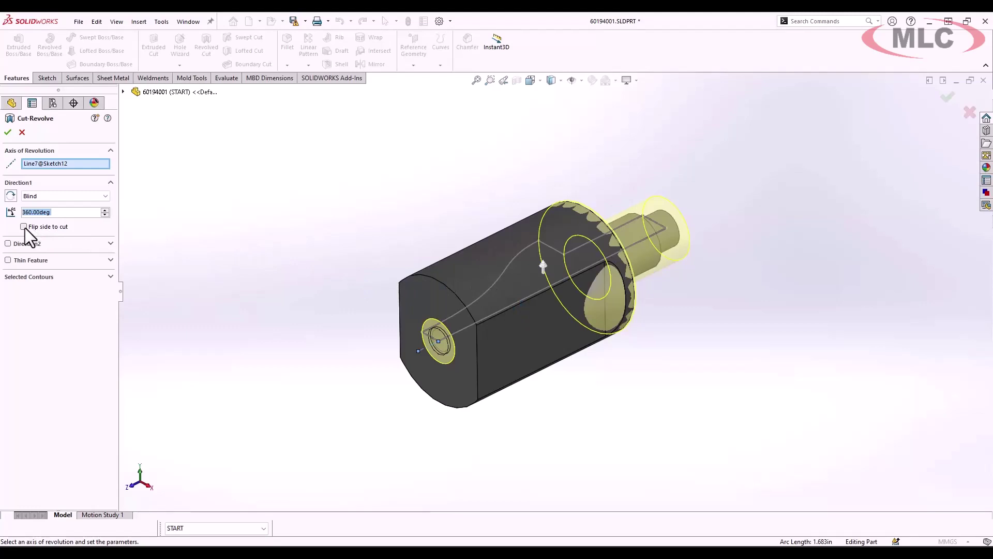
click(12, 138)
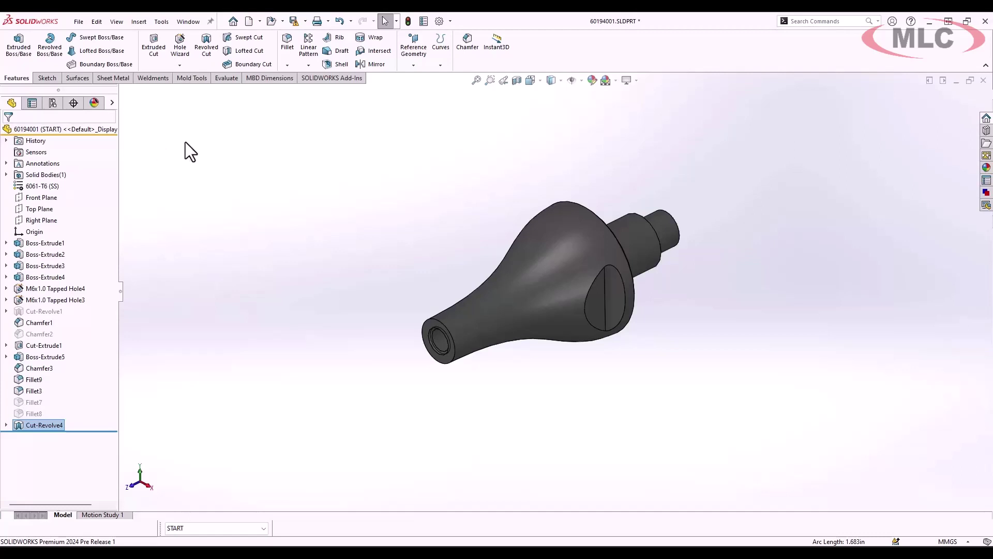
- Add a cylindrical bounding box around the part, using the flat face at the narrow end as its custom plane
click(412, 66)
click(428, 144)
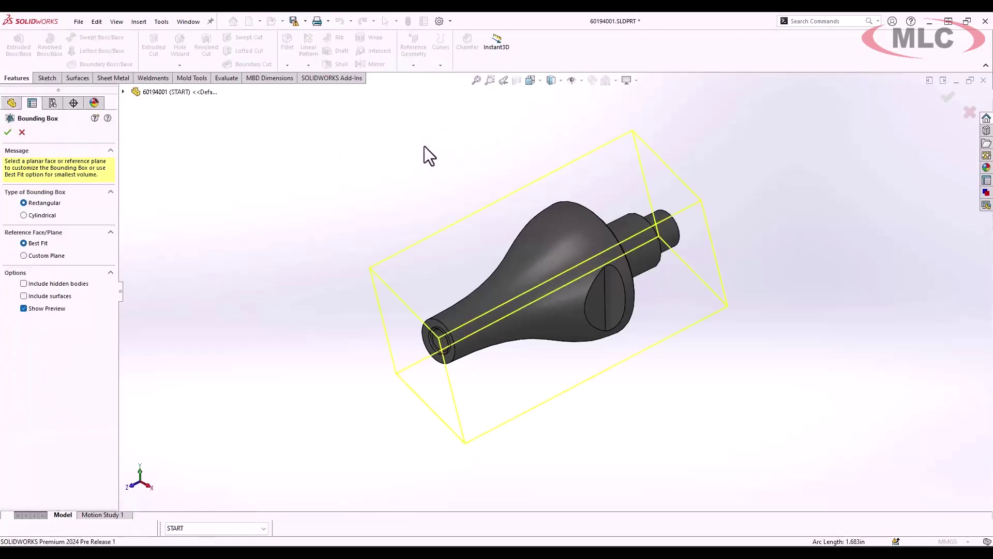
click(24, 215)
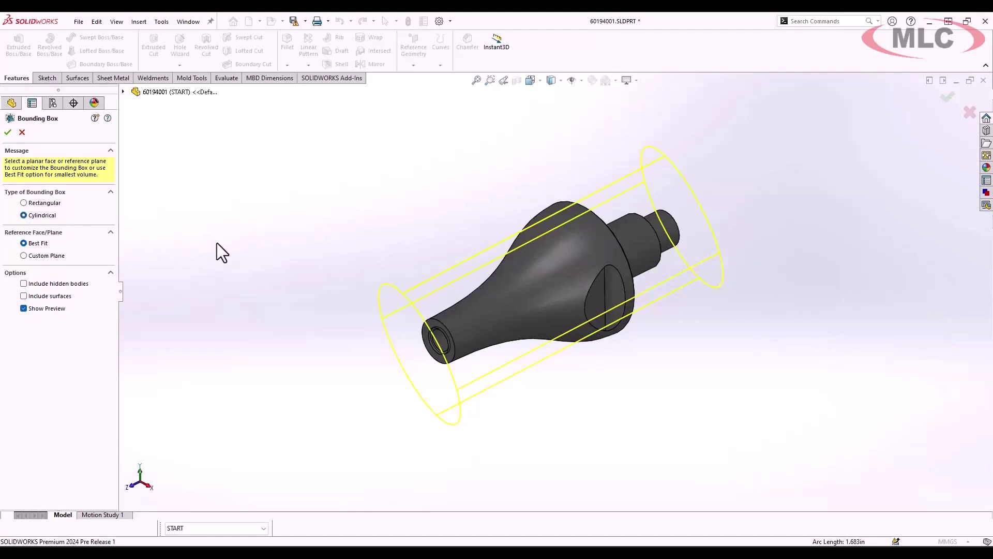
middle_drag(294, 259, 302, 238)
click(23, 255)
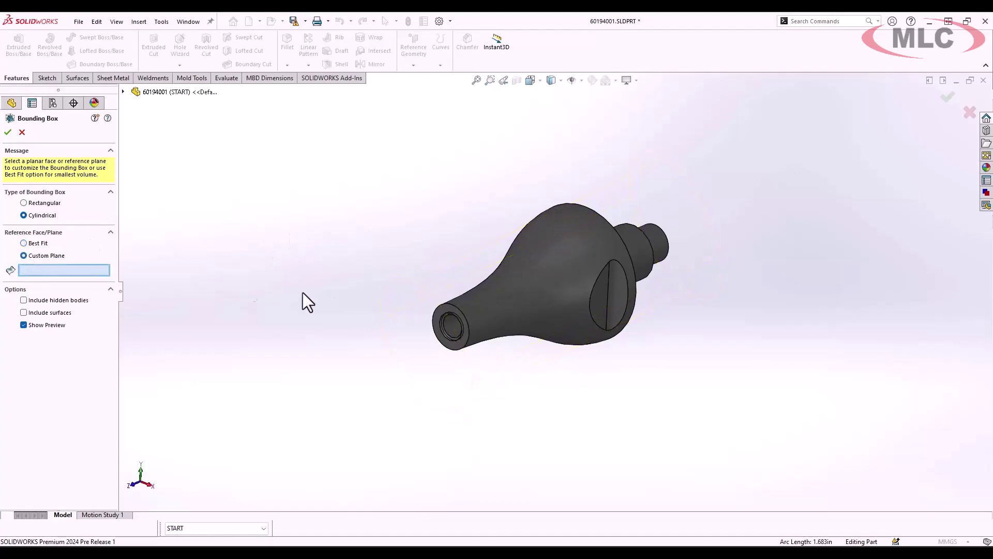
click(439, 314)
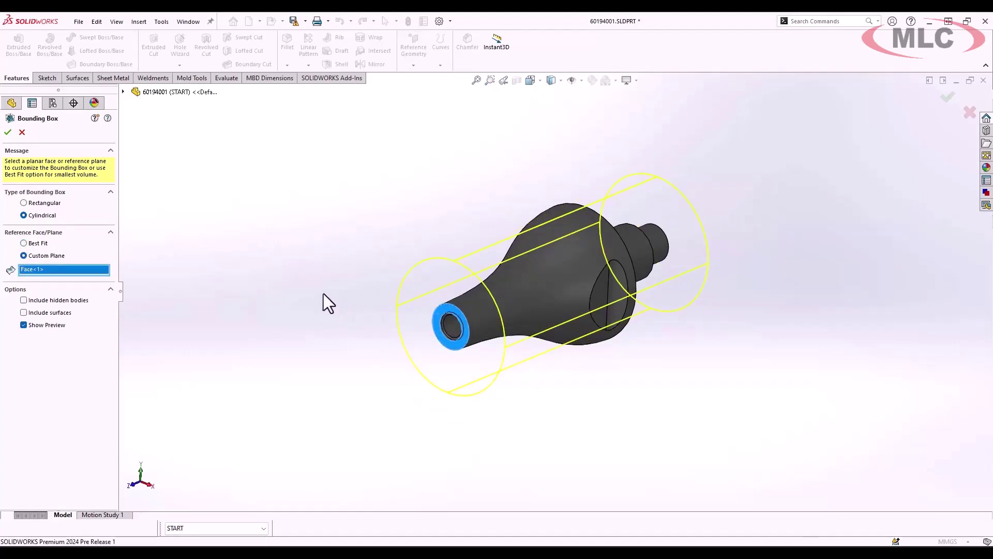
click(8, 131)
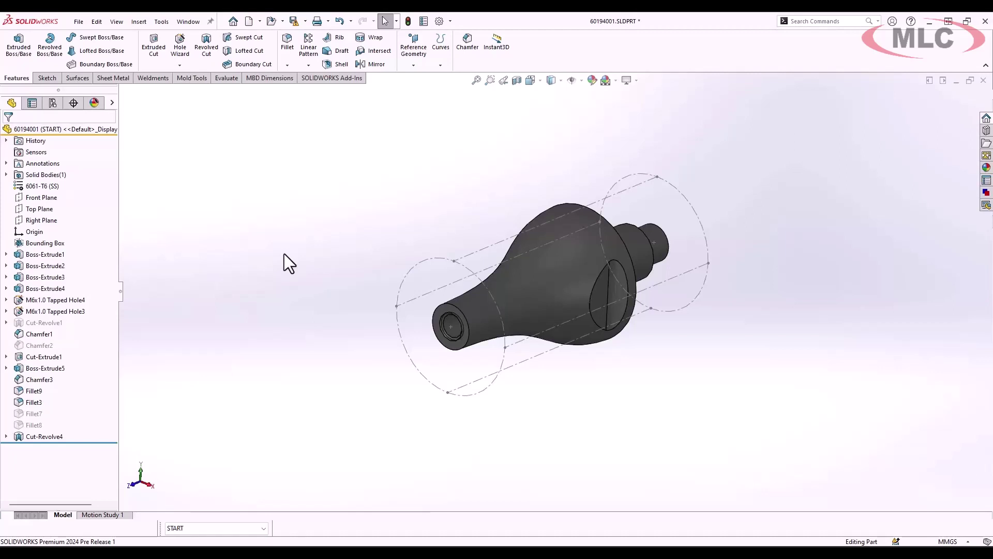
- Switch to the 60191001 crank arm part and activate its START configuration
key(ctrl+Tab)
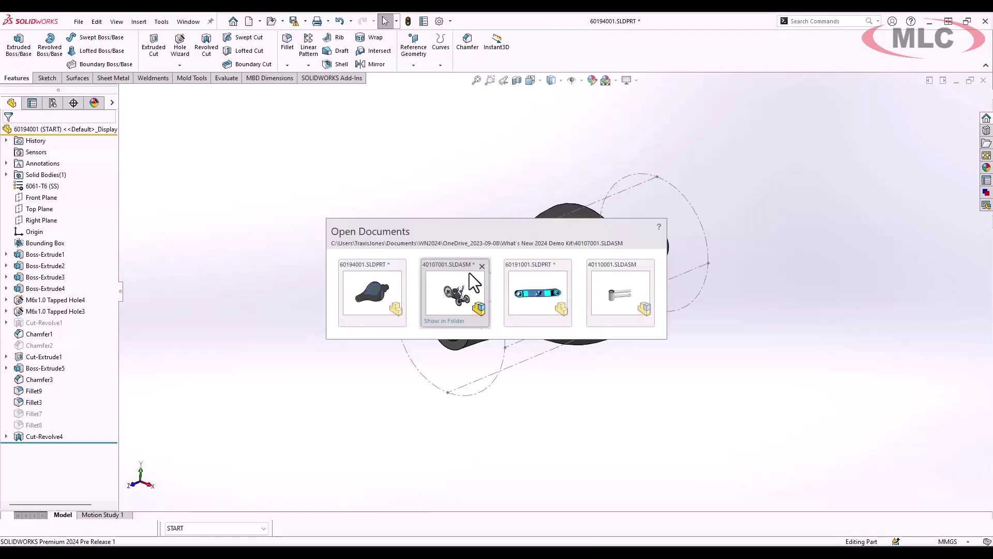
click(465, 277)
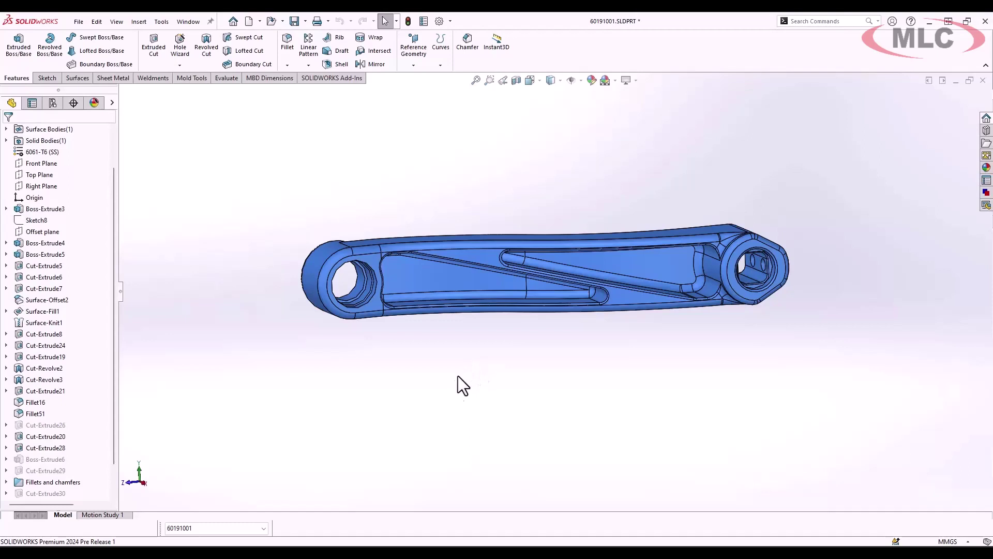
click(247, 528)
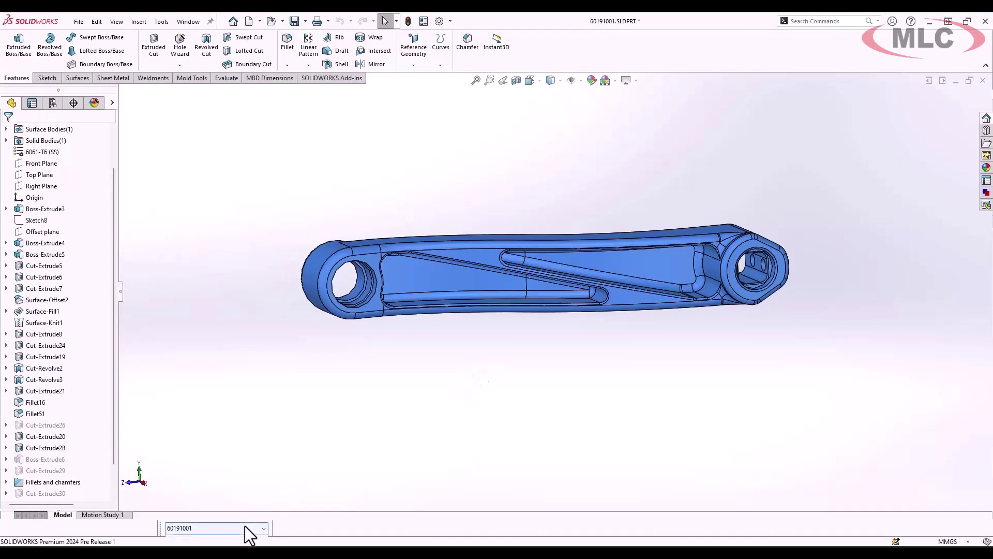
key(Return)
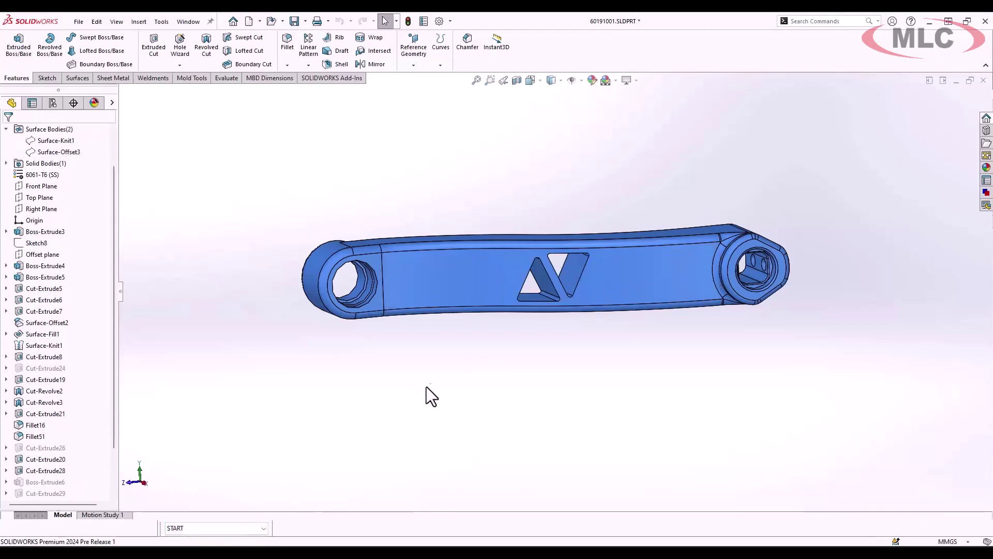
- Create a symmetric linear pattern of the triangular Cut-Extrude30 along the Front Plane direction, with 22.5 mm spacing and 3 instances
middle_drag(426, 386, 453, 406)
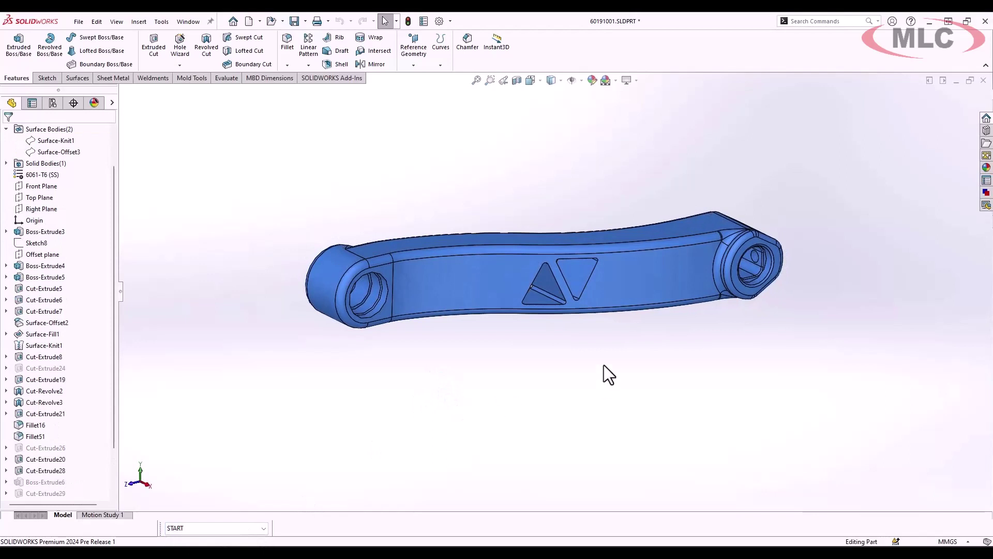
scroll(600, 323, down, 3)
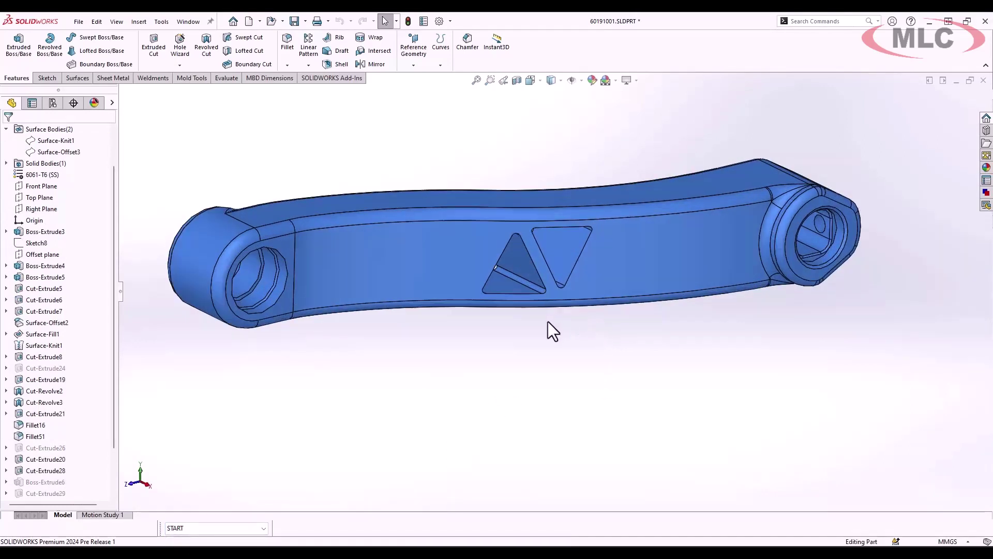
middle_drag(548, 323, 519, 304)
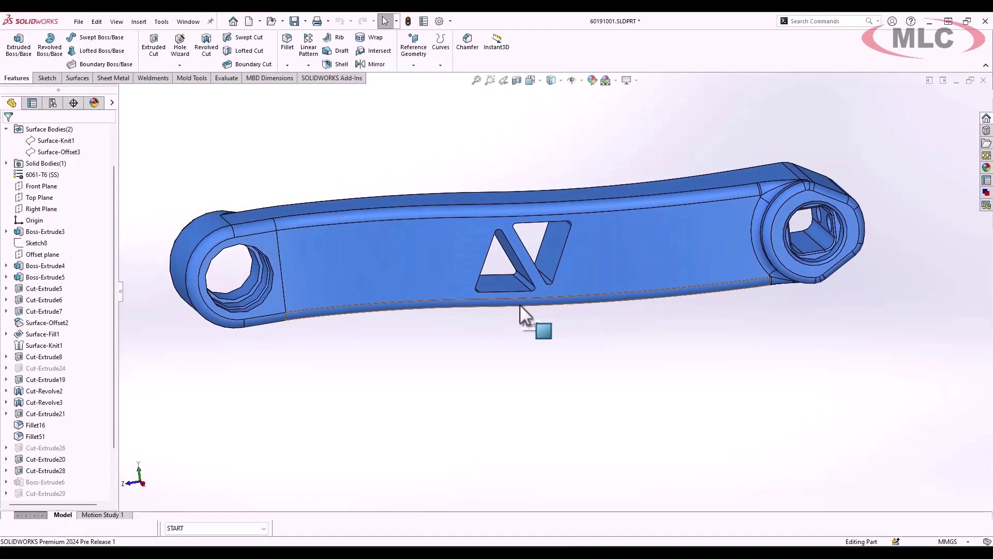
click(316, 52)
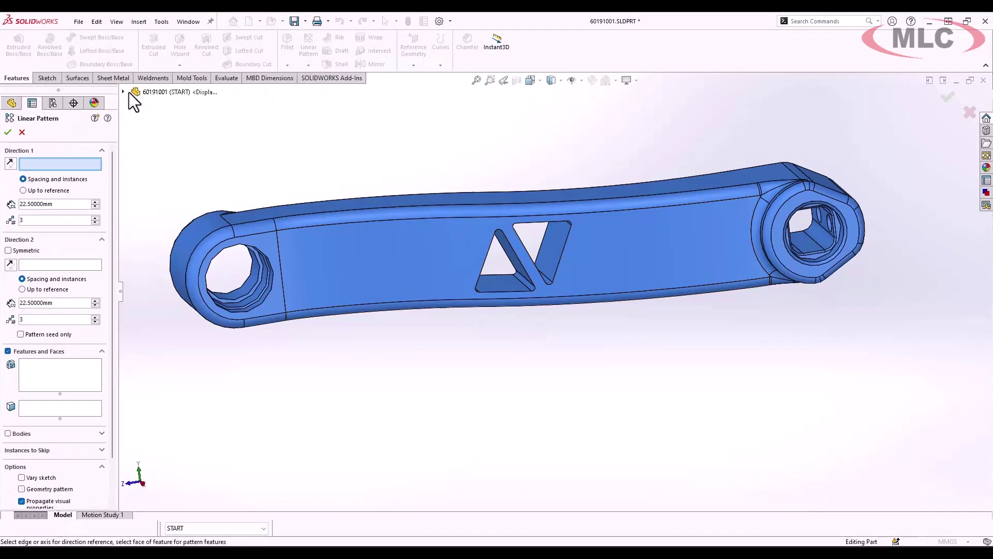
click(125, 93)
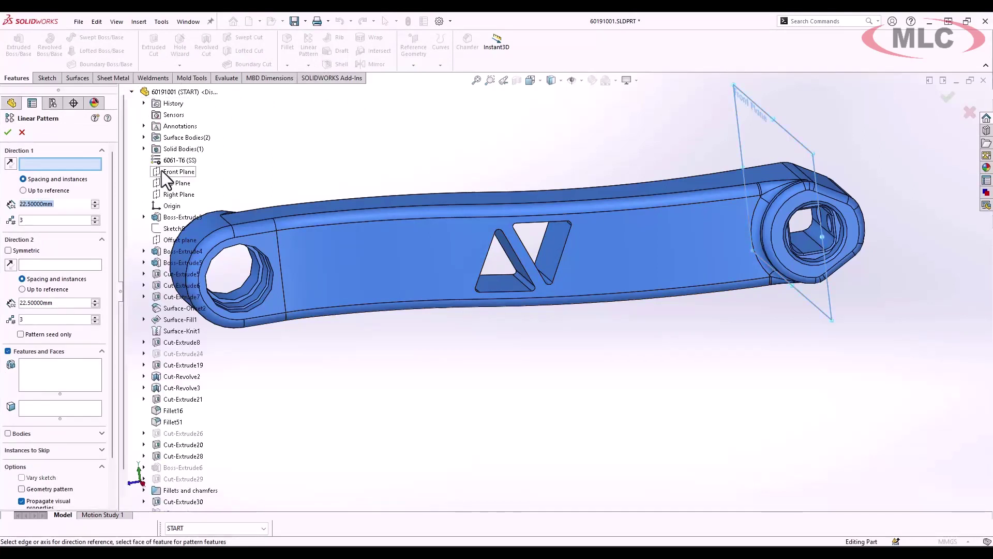
click(161, 171)
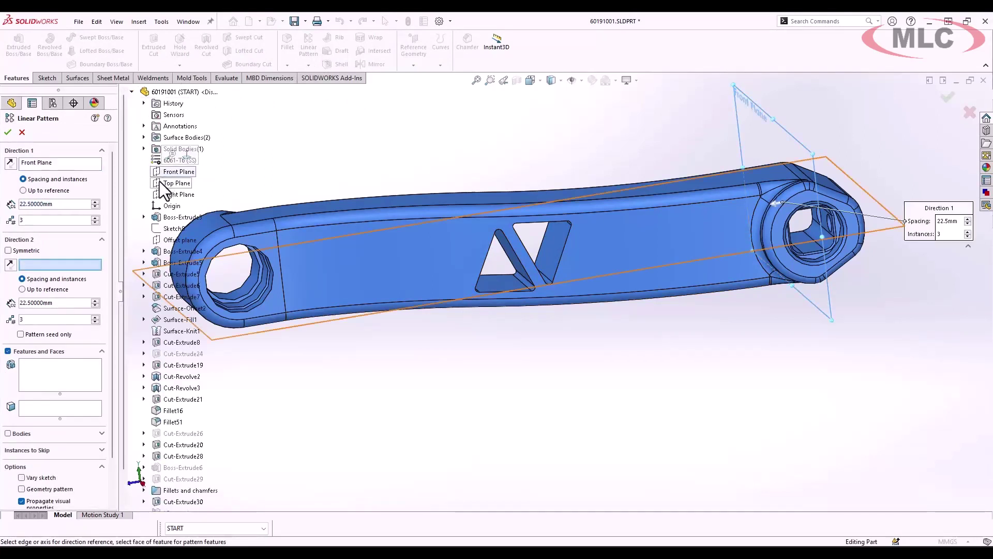
click(73, 371)
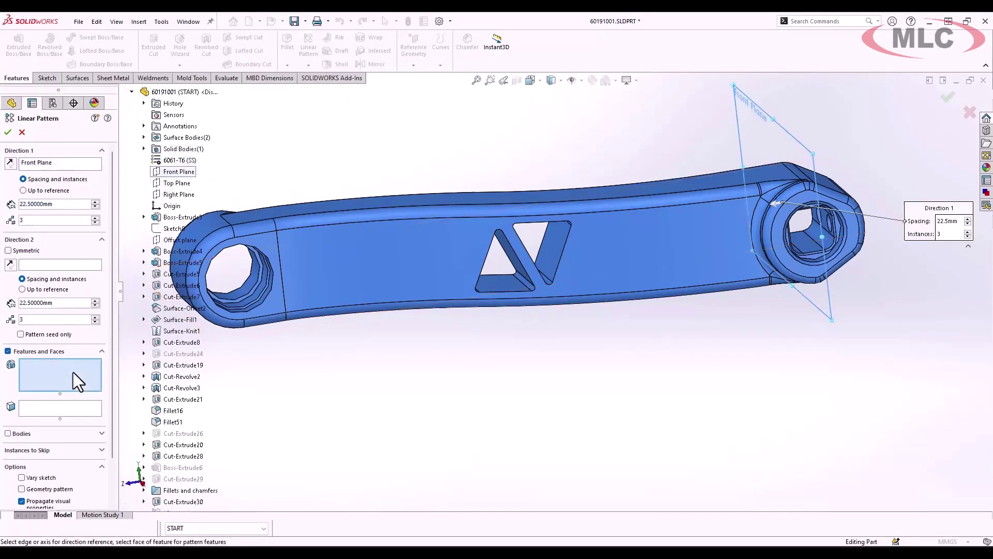
click(513, 282)
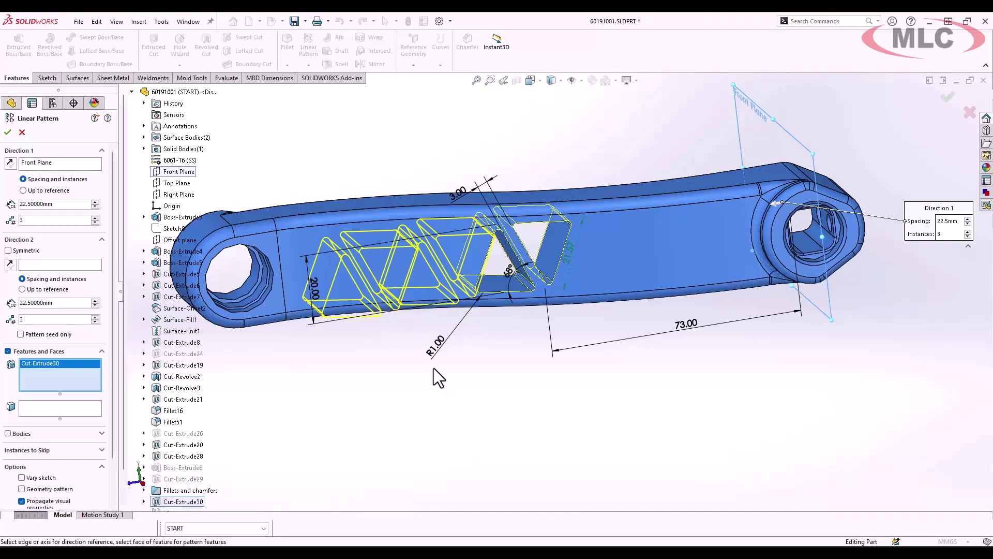
click(8, 251)
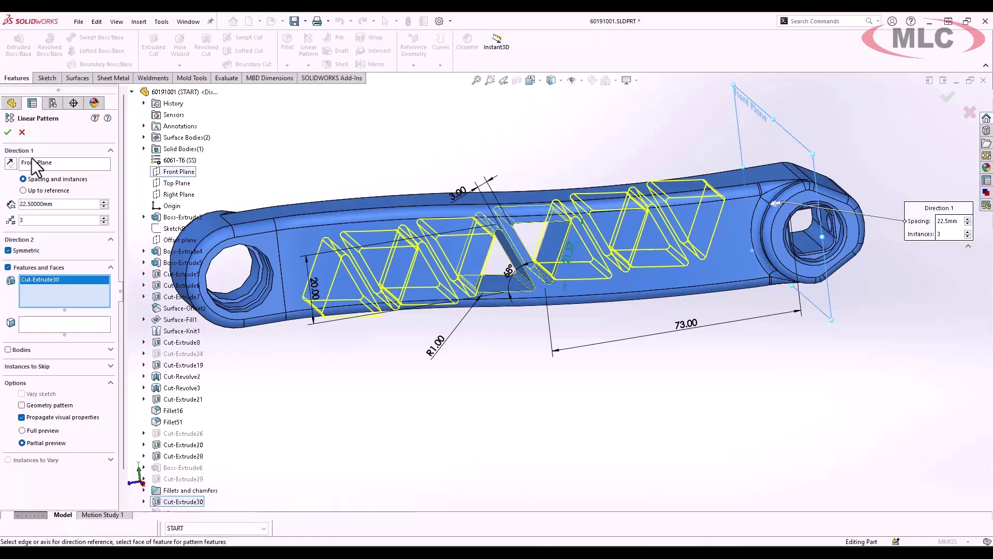
click(8, 132)
mouse_move(366, 379)
middle_down()
mouse_move(354, 361)
mouse_move(377, 368)
middle_up()
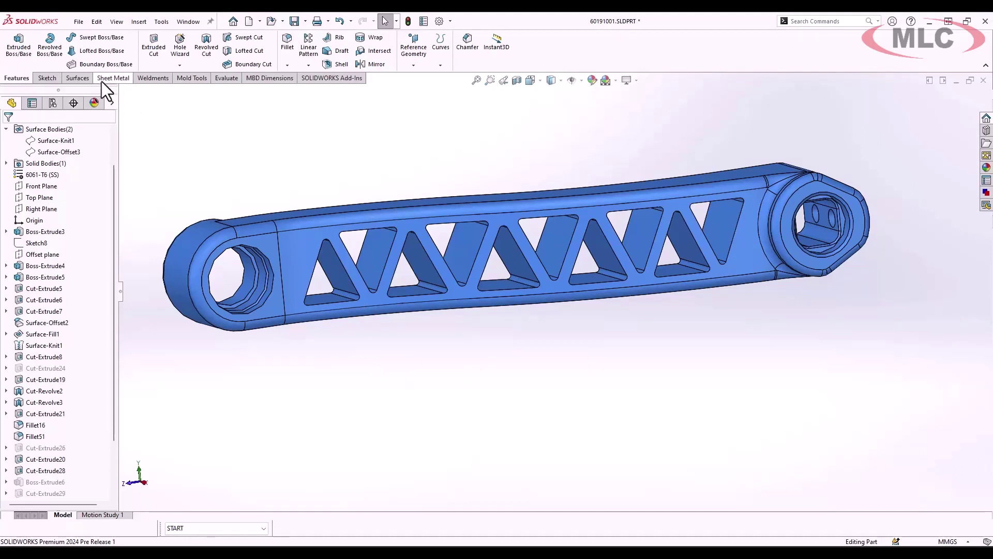
- Copy the arm's broad face with the triangular cutouts as an offset surface at 0 mm
click(88, 78)
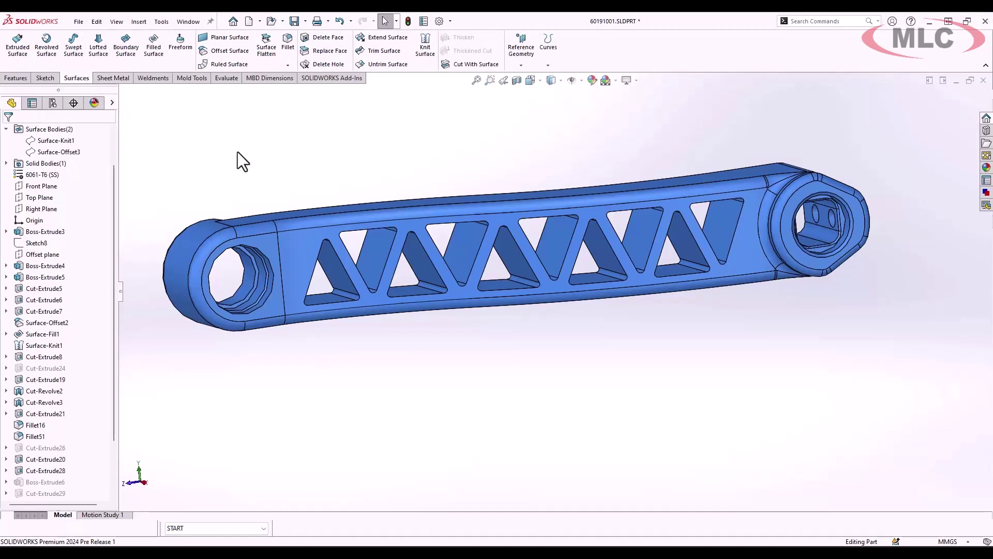
click(224, 50)
click(296, 250)
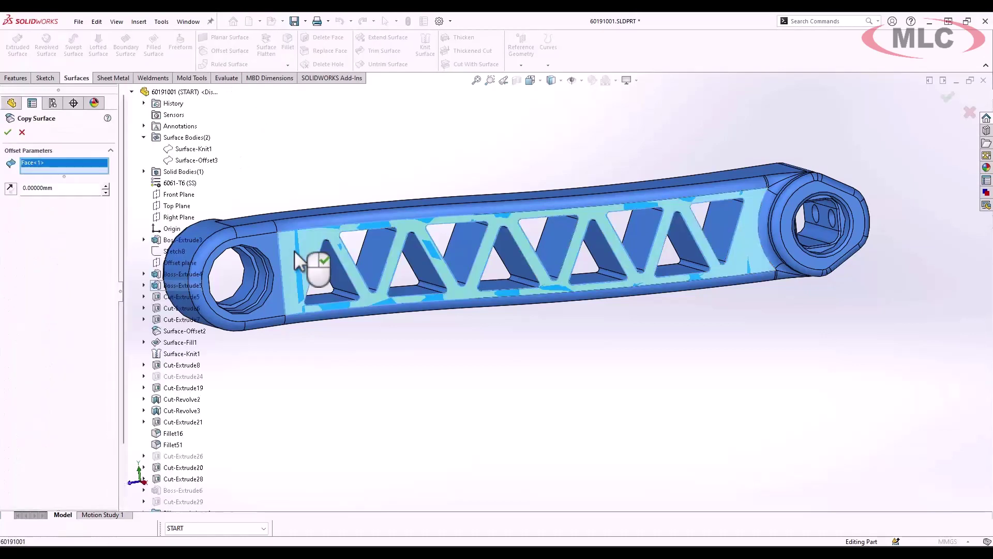
click(8, 132)
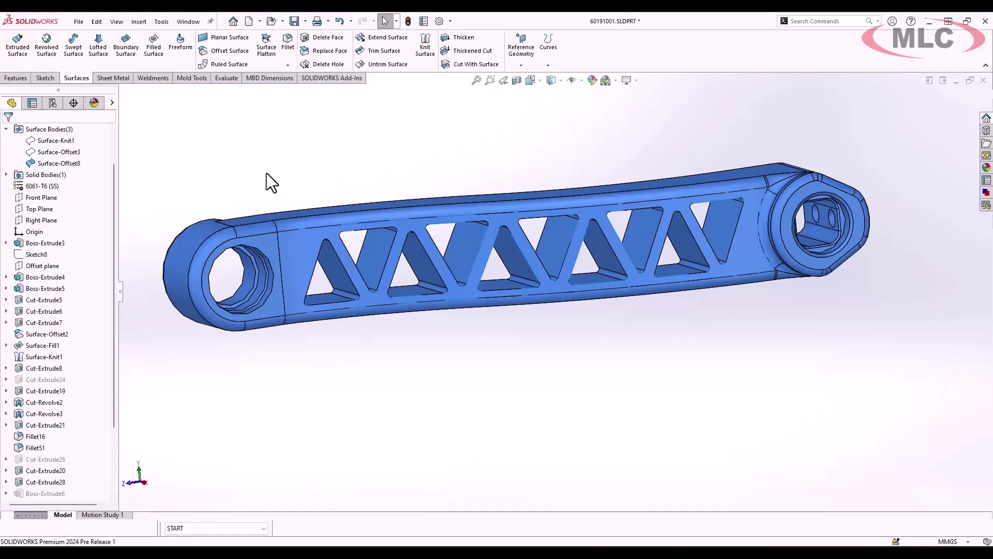
- Untrim all edges of the copied surface with the parent surface excluded, and hide the solid body and the copied surface
click(379, 65)
click(297, 248)
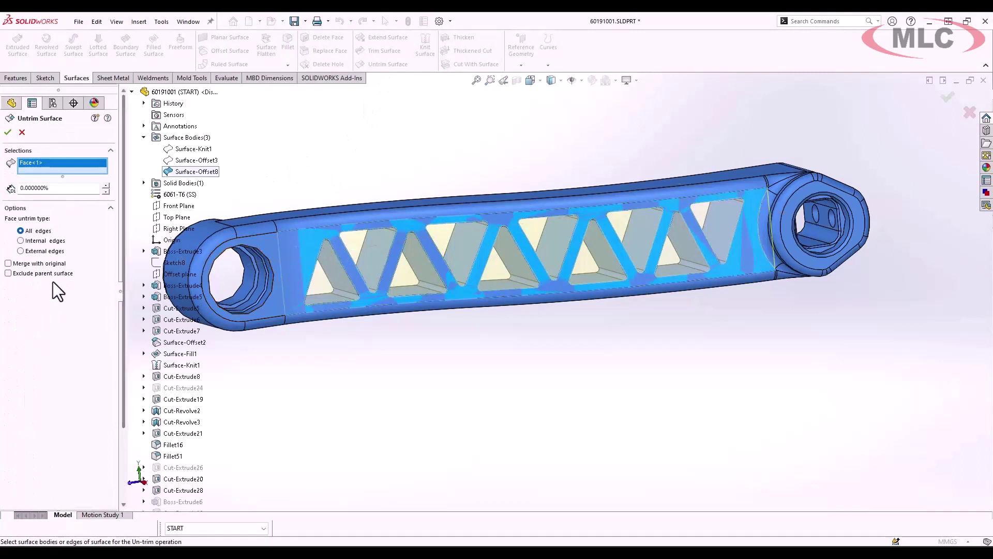
click(8, 273)
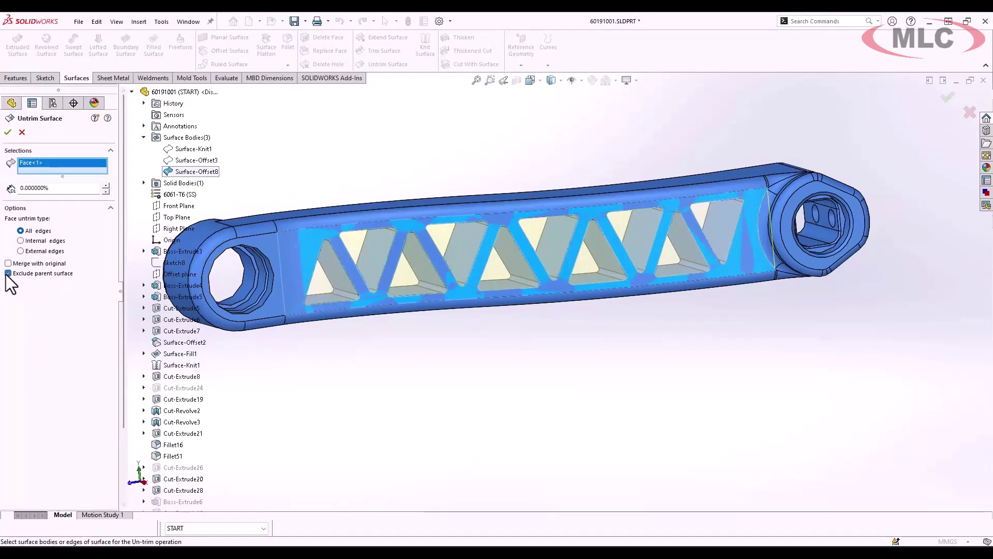
click(7, 132)
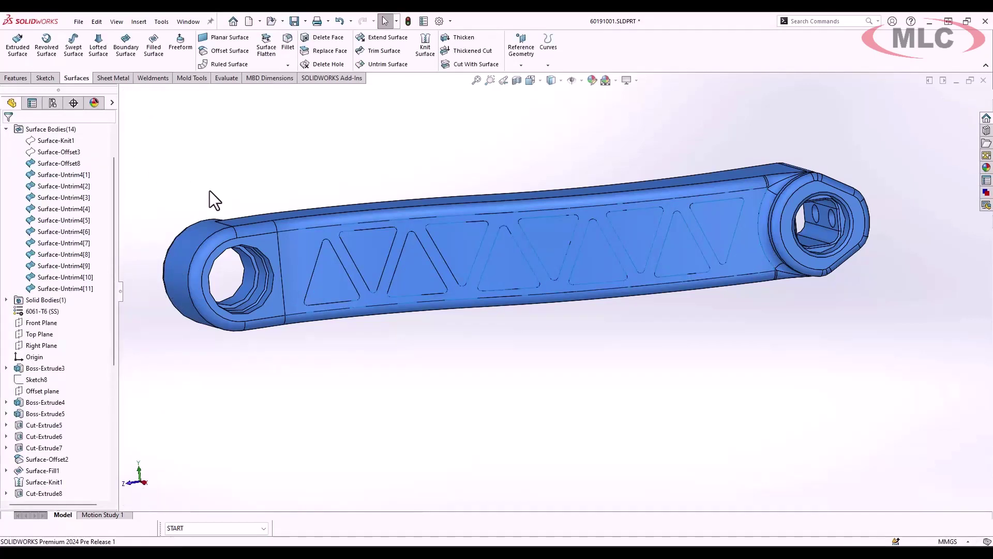
key(Tab)
key(Tab)
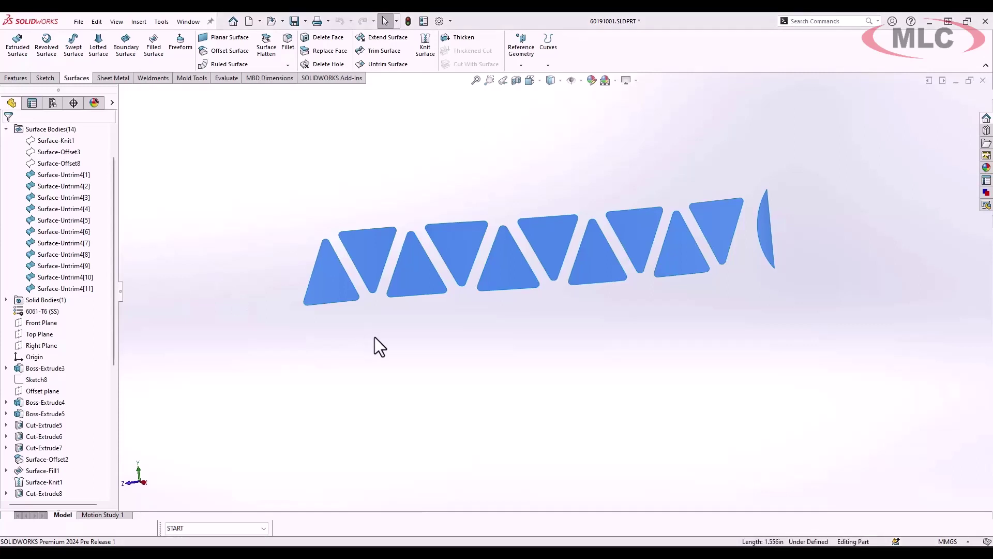
- Switch to the 60225001- plate part and open Sketch9 for editing
key(ctrl+F2)
key(Escape)
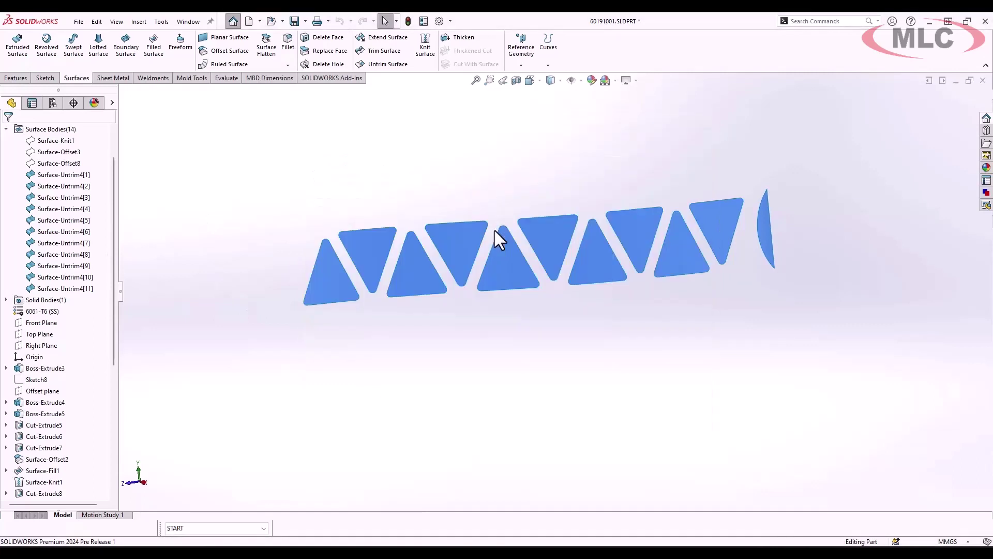
key(ctrl+Tab)
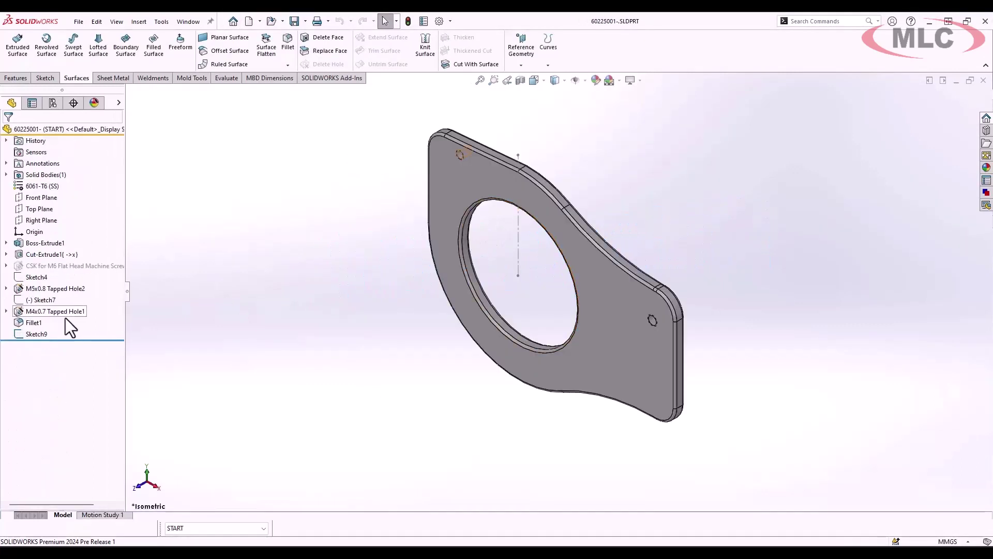
click(42, 331)
click(52, 297)
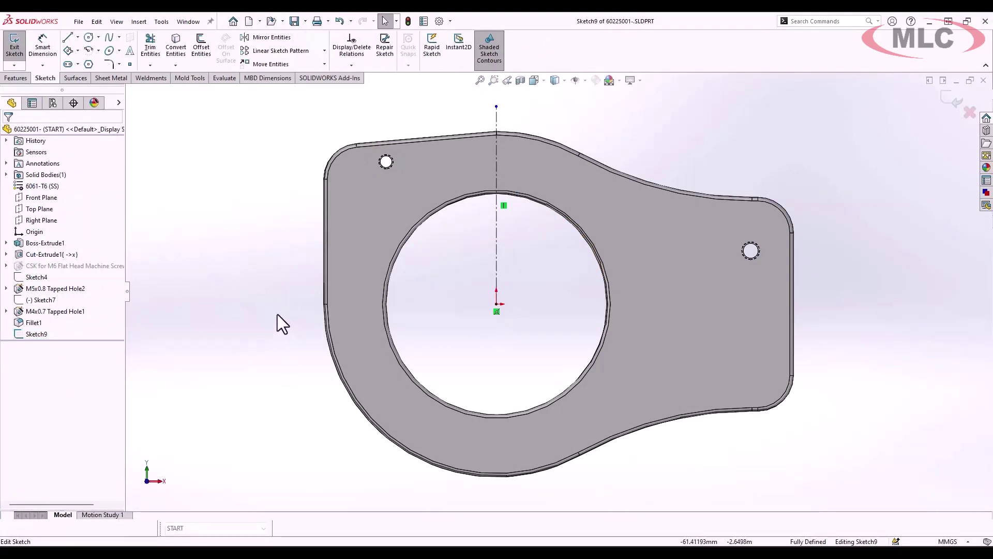
- Sketch a tilted 3-point center rectangle centred on the origin, with its upper side about 55 mm long
click(68, 50)
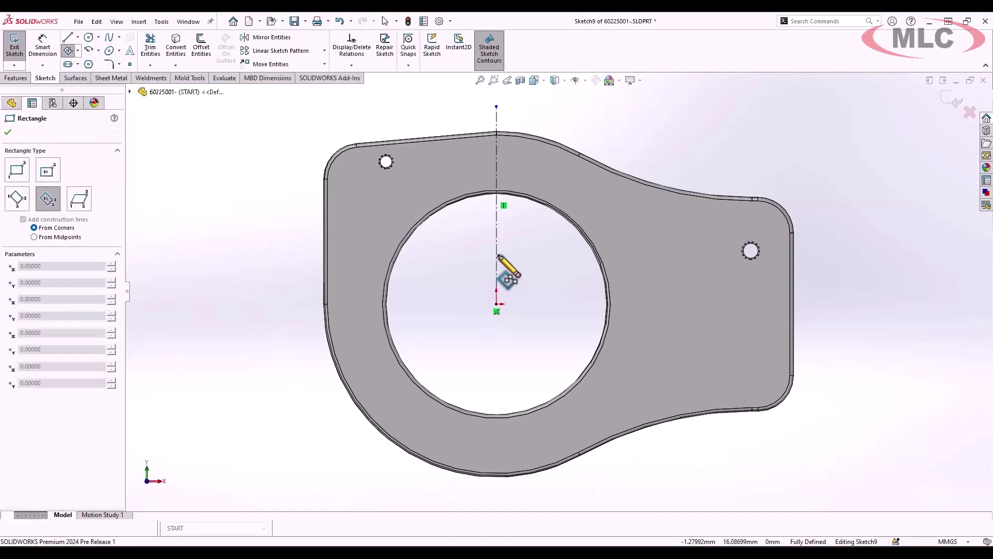
click(497, 304)
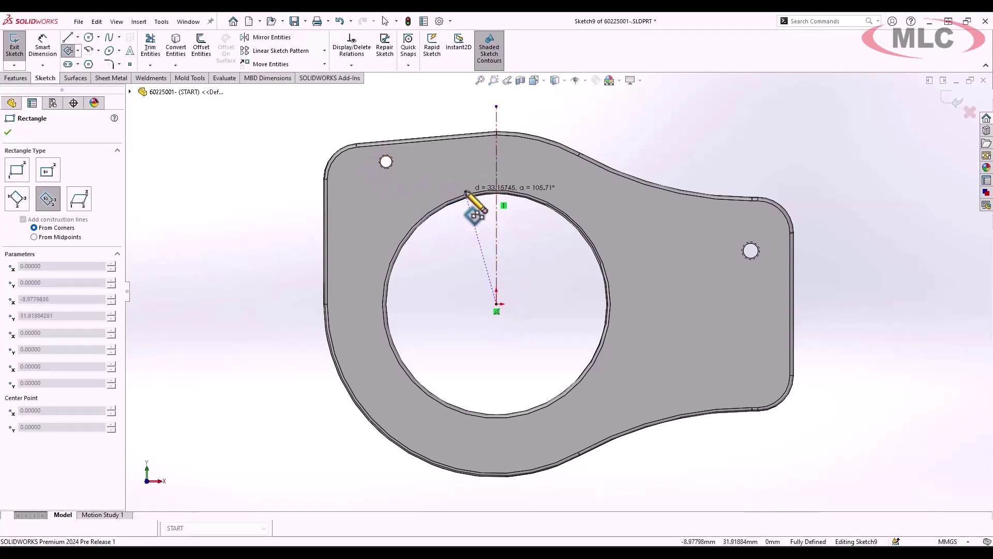
click(463, 190)
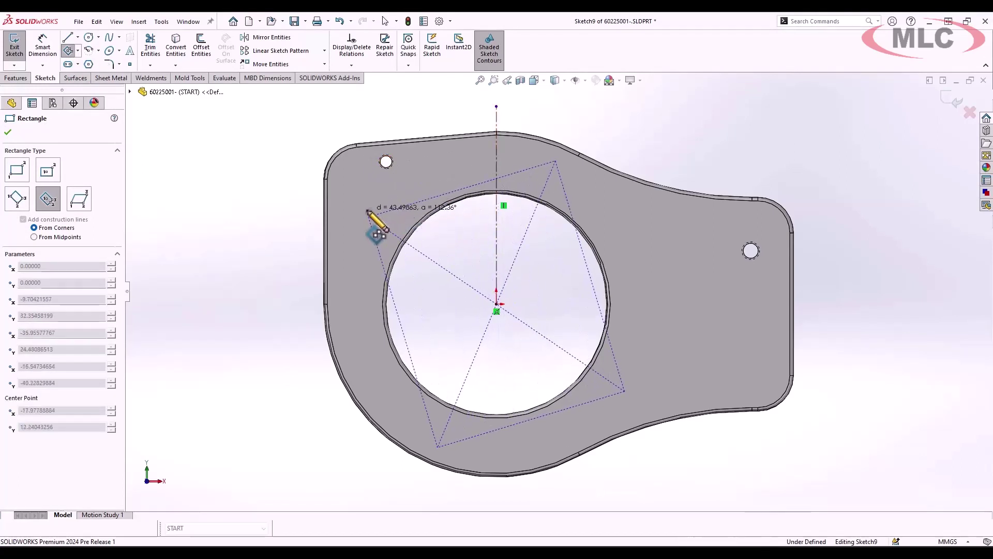
click(368, 212)
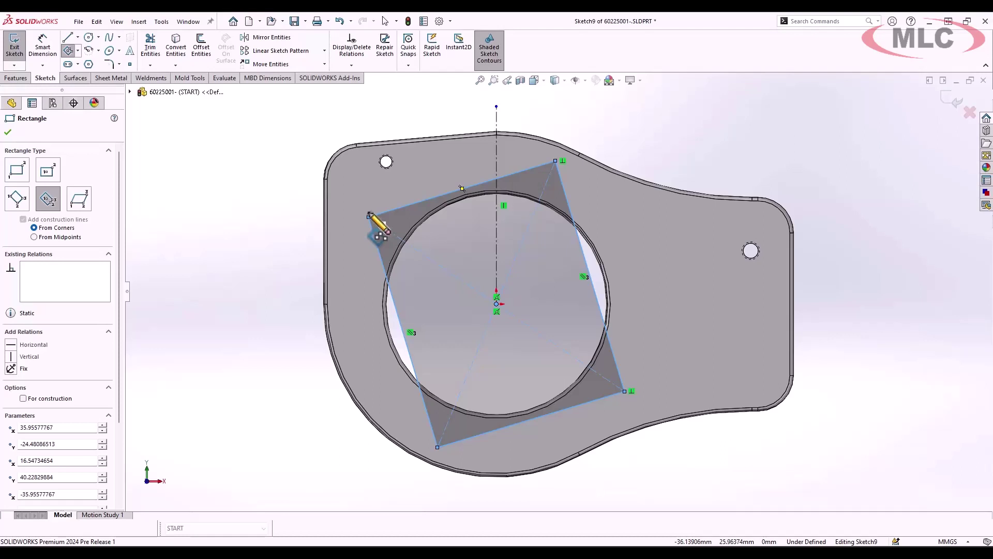
key(Escape)
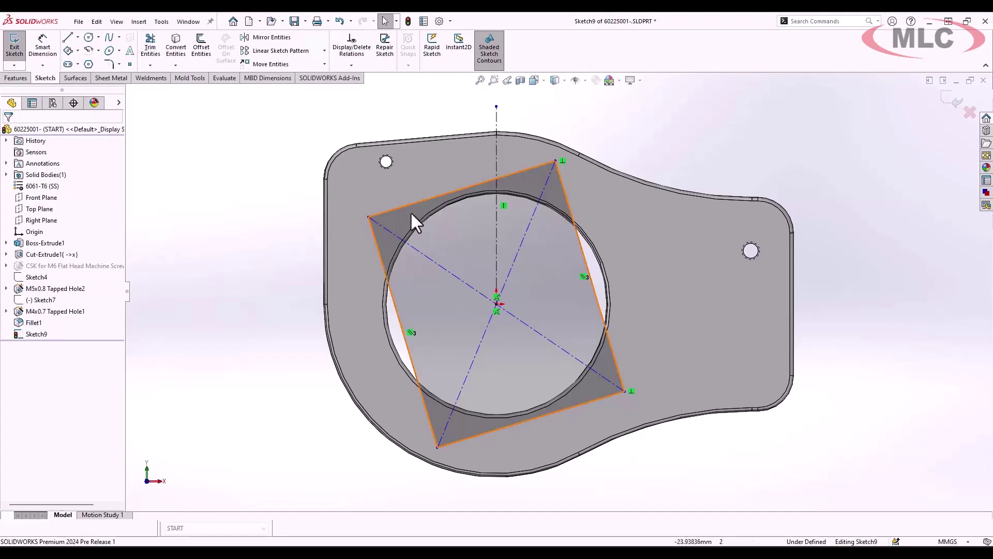
- Dimension the rectangle's upper side to 56.57 mm
click(530, 169)
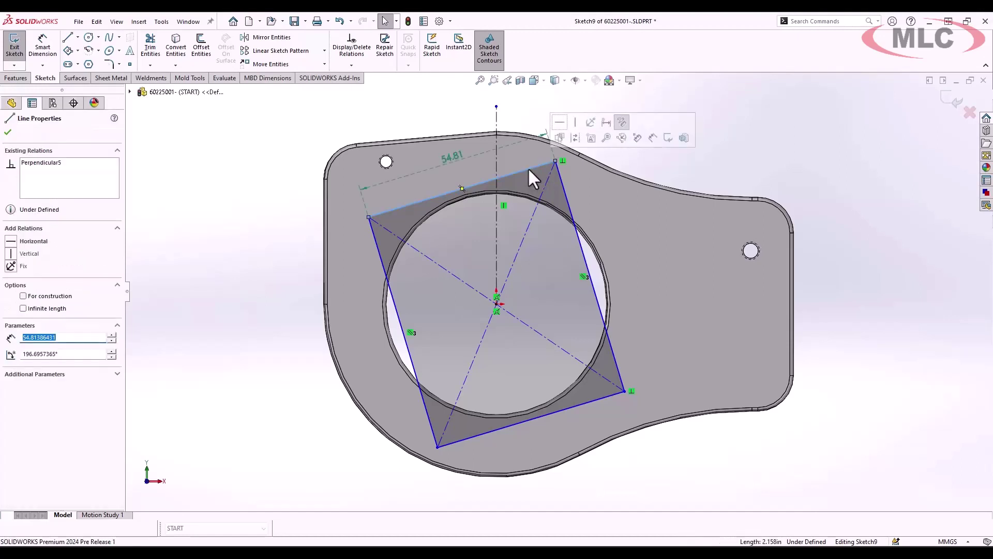
double_click(452, 154)
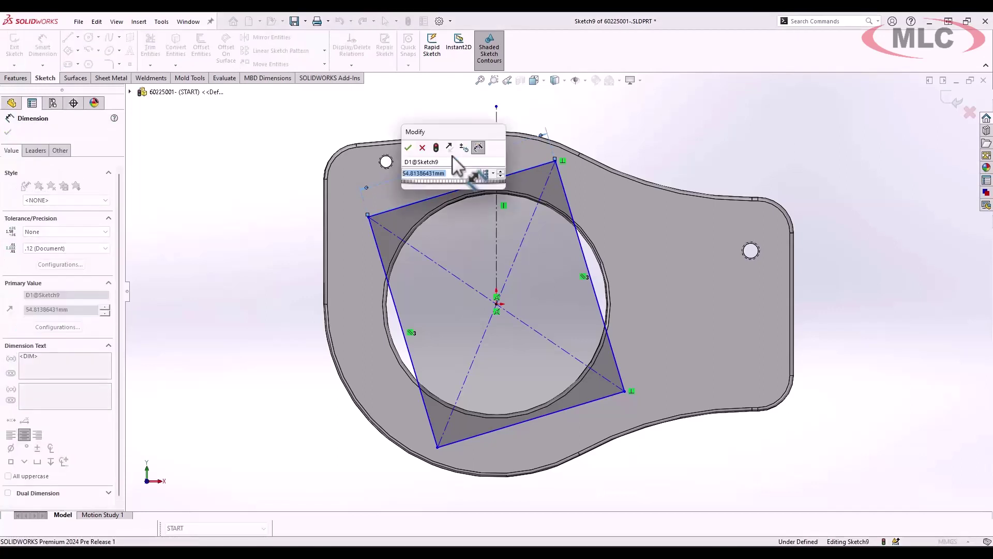
text(5)
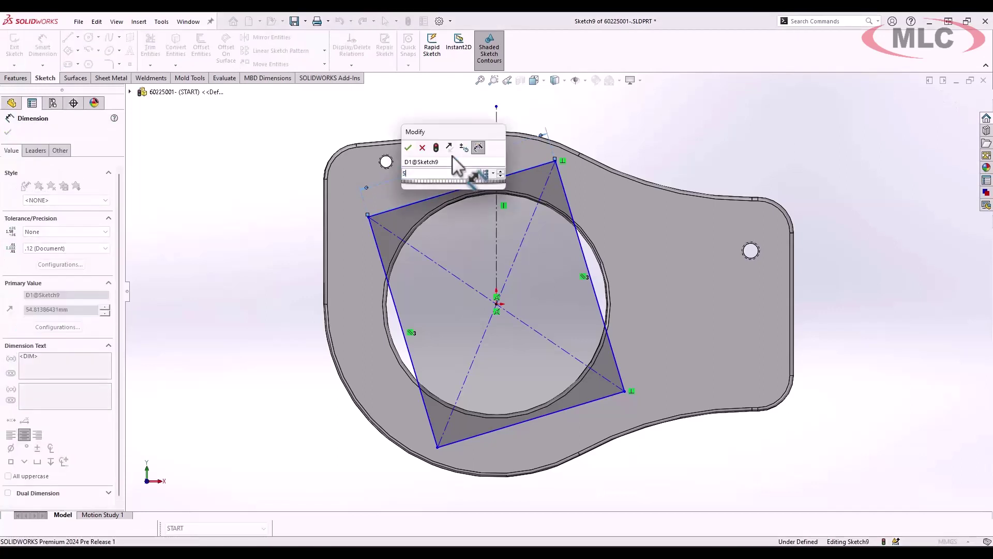
text(6.57)
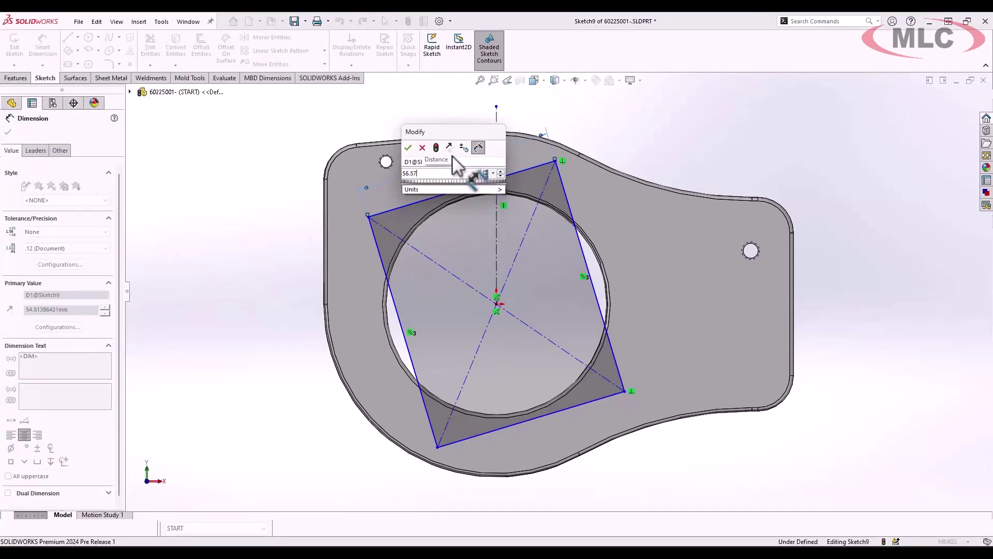
key(Return)
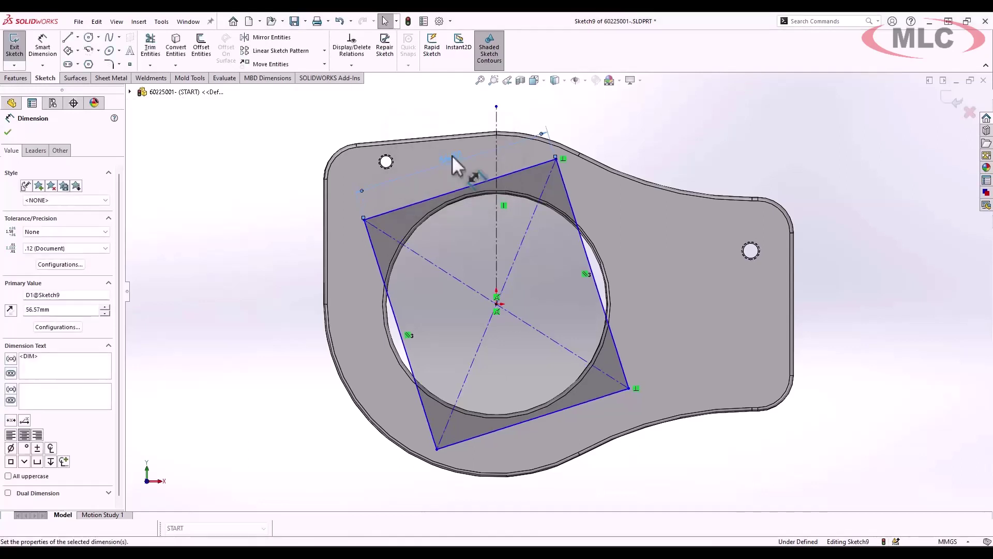
click(644, 144)
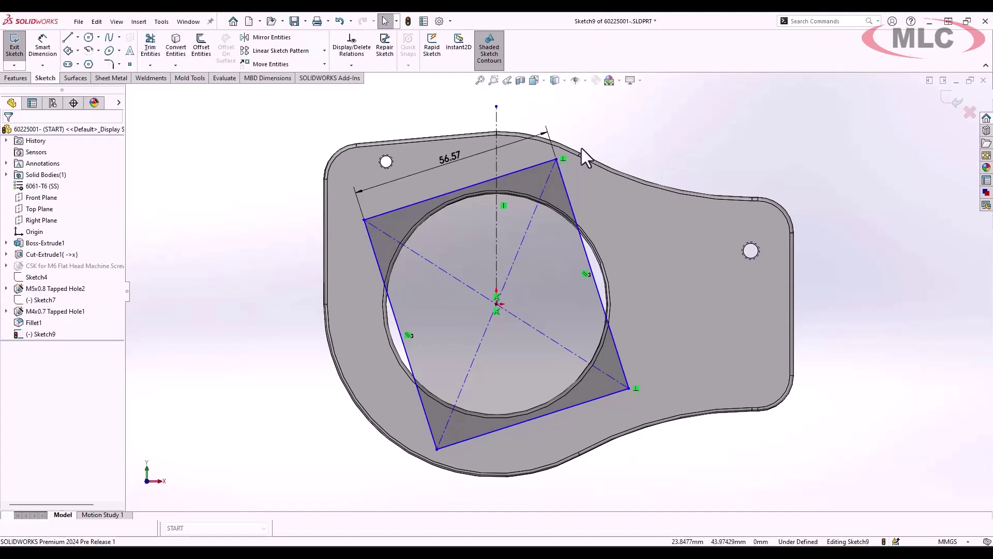
- Dimension the angle between the vertical centerline and the rectangle's long side nearest the plate's narrow end to 6.13 degrees
click(497, 219)
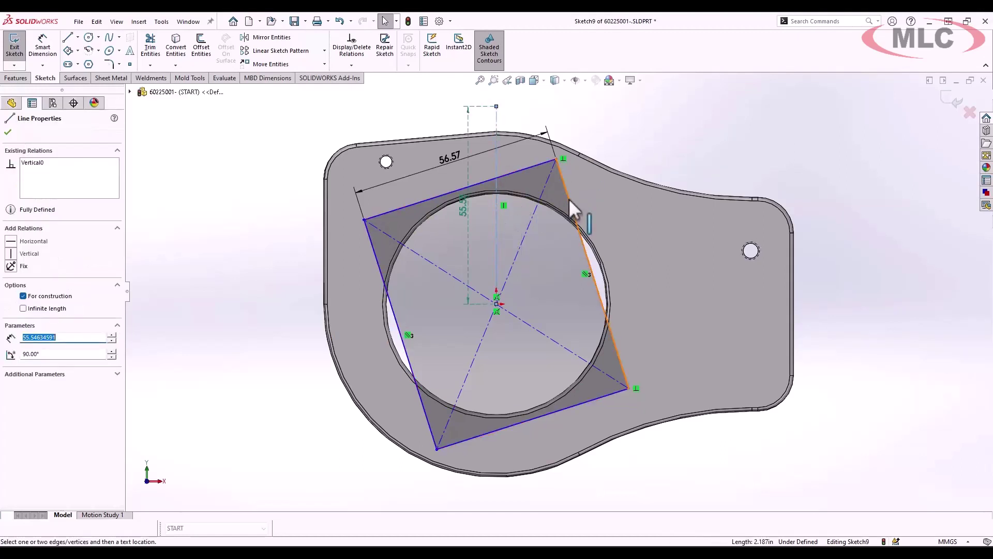
ctrl+click(569, 200)
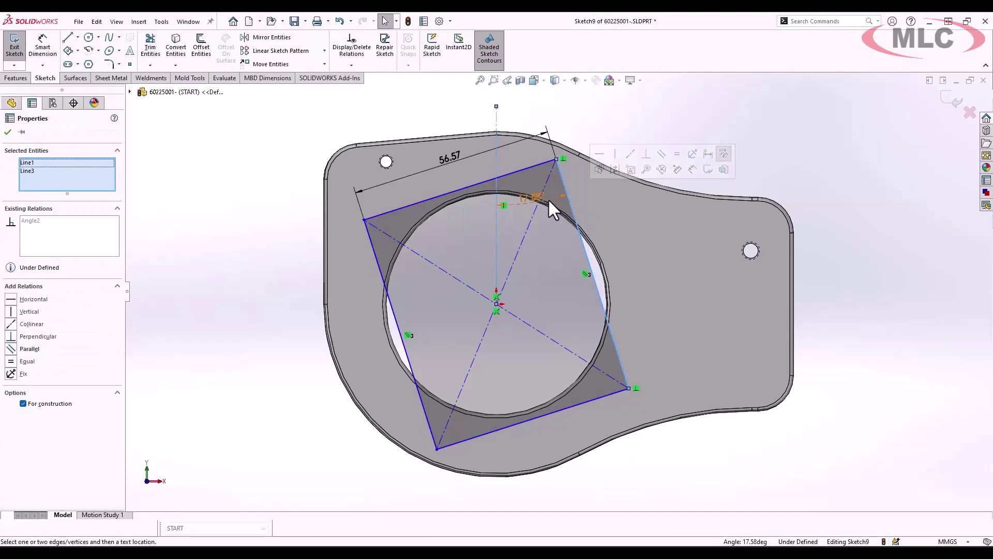
double_click(527, 198)
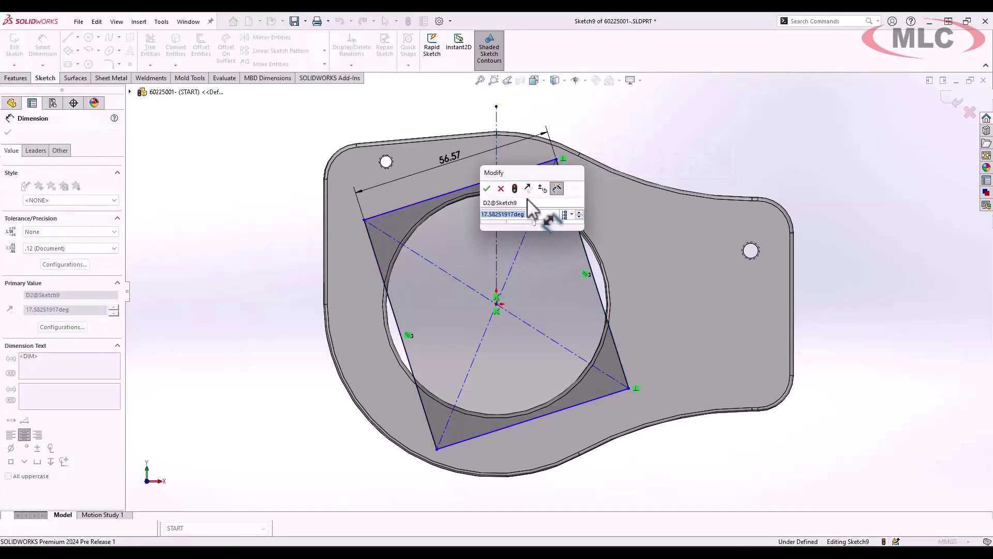
text(6.13)
key(Return)
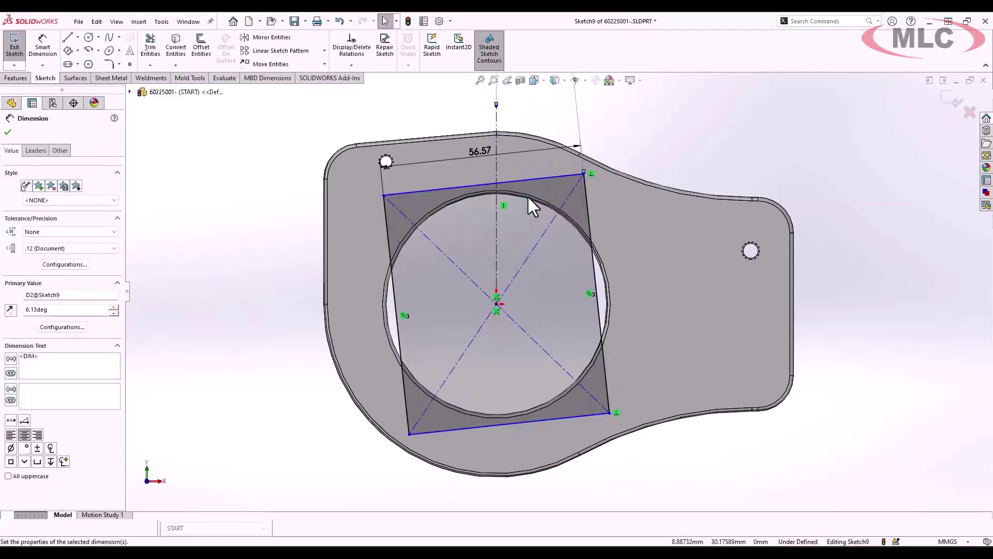
- Make the rectangle's upper side and the adjacent side nearest the plate's narrow end equal in length, and finish the sketch
click(676, 166)
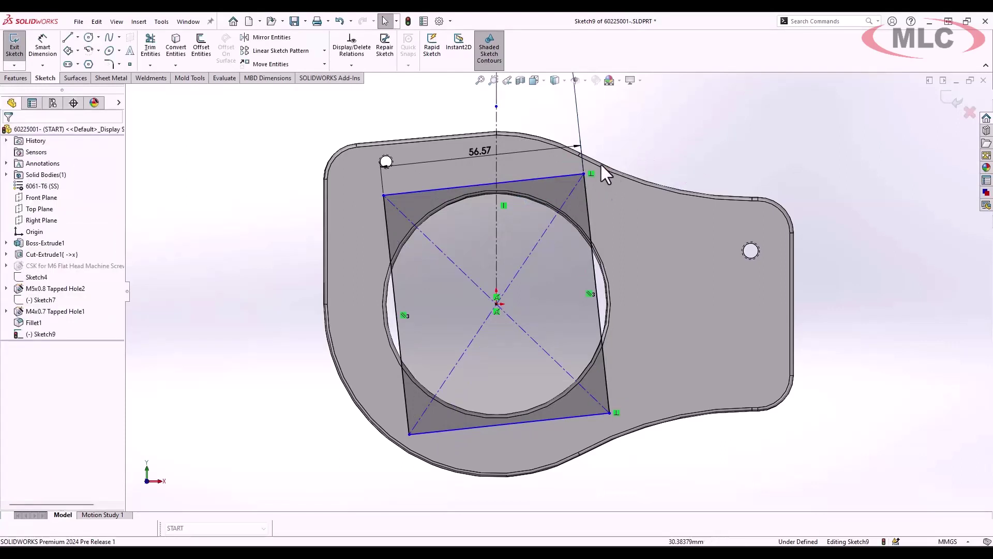
click(564, 176)
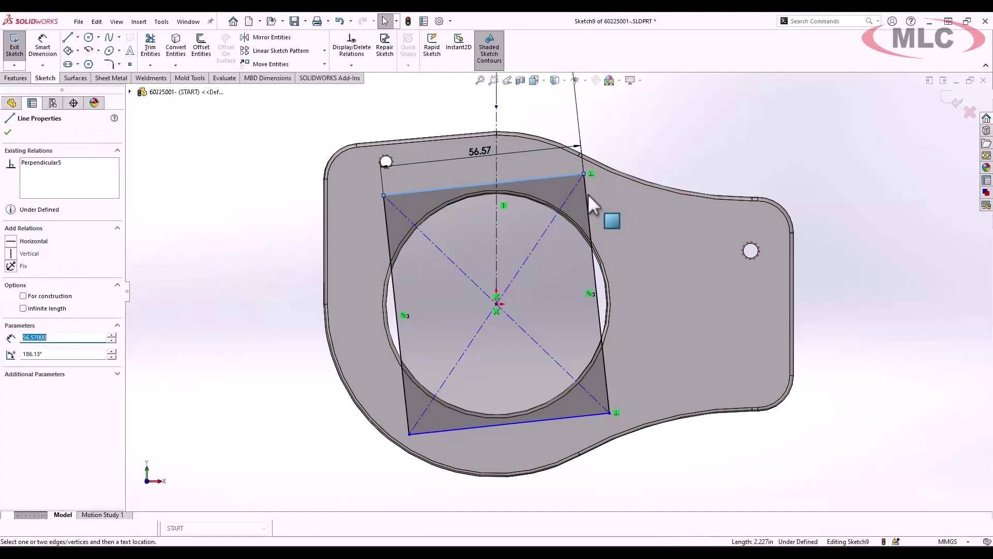
ctrl+click(586, 194)
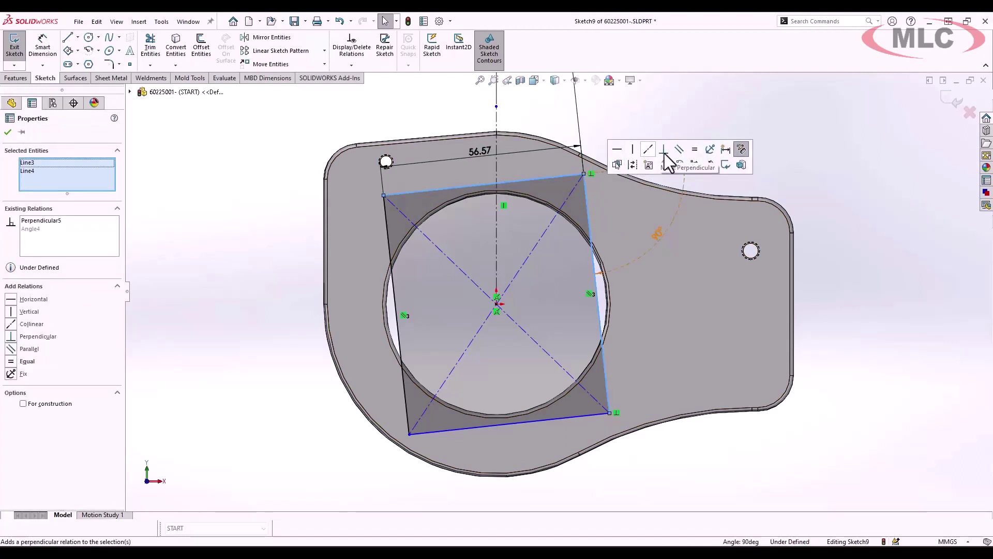
click(694, 150)
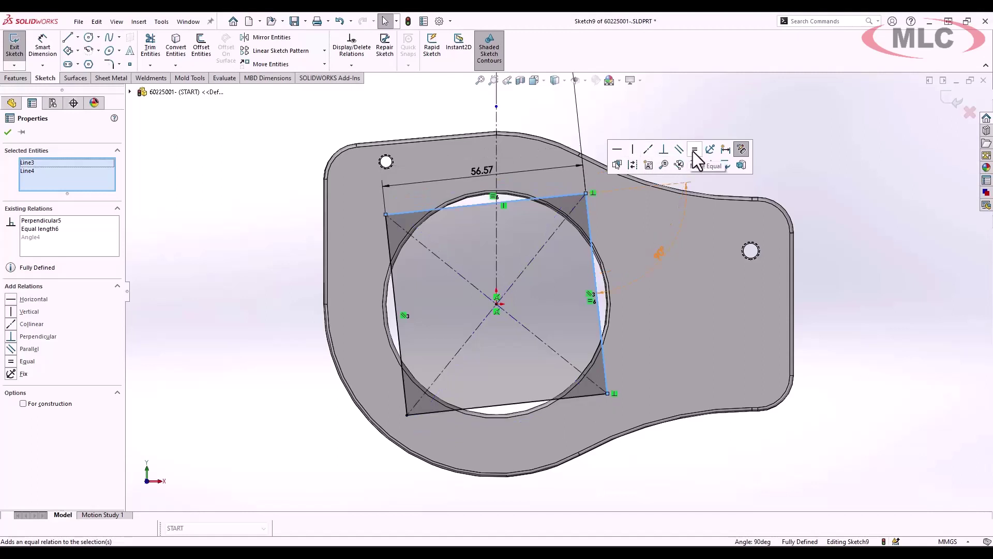
click(870, 124)
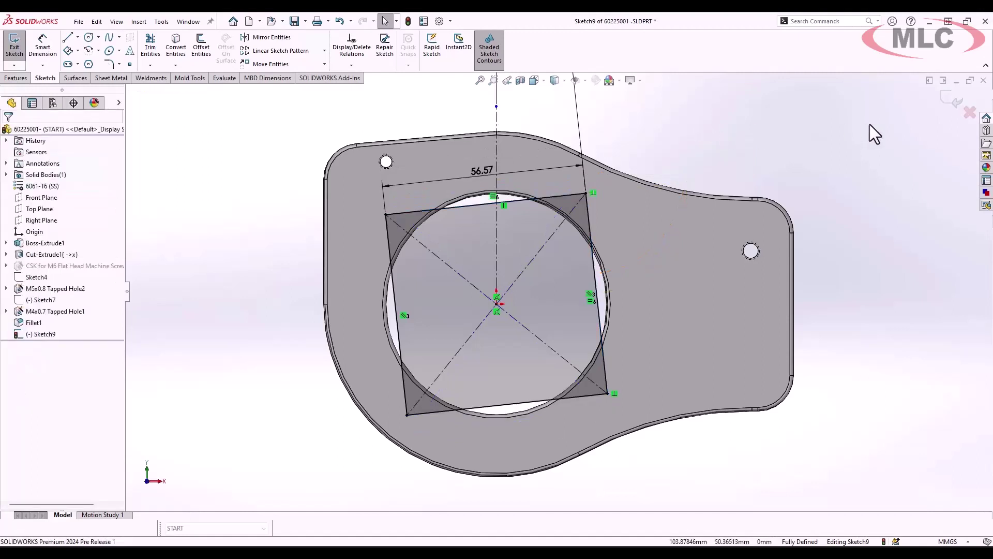
click(953, 100)
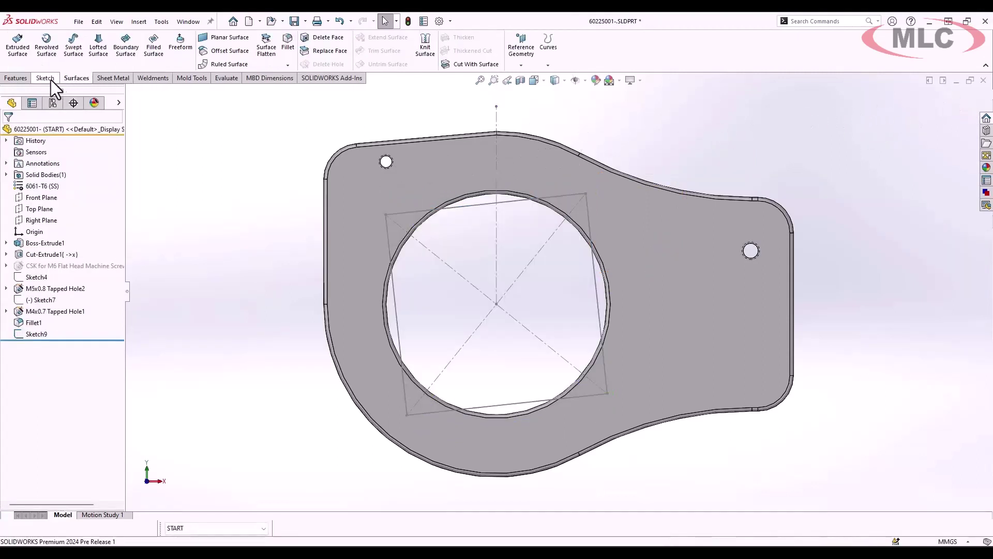
- Start a Hole Wizard ANSI Metric countersink for an M6 flat head screw with Normal fit and Through All depth
click(28, 78)
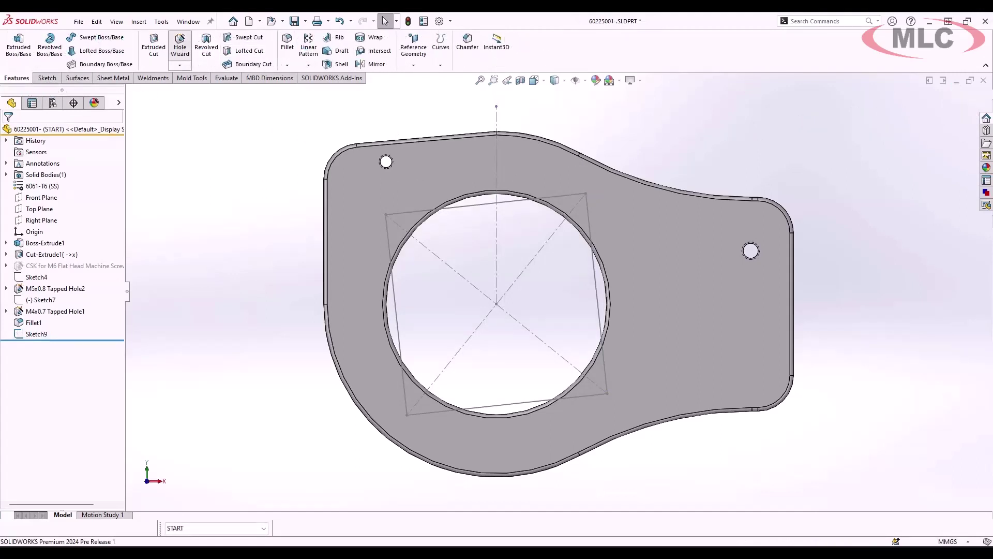
click(180, 44)
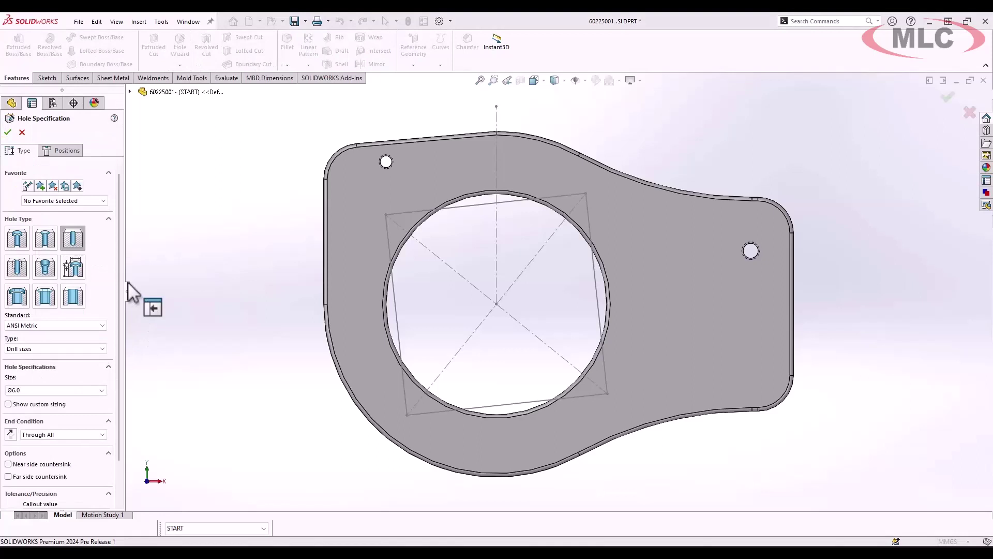
click(42, 239)
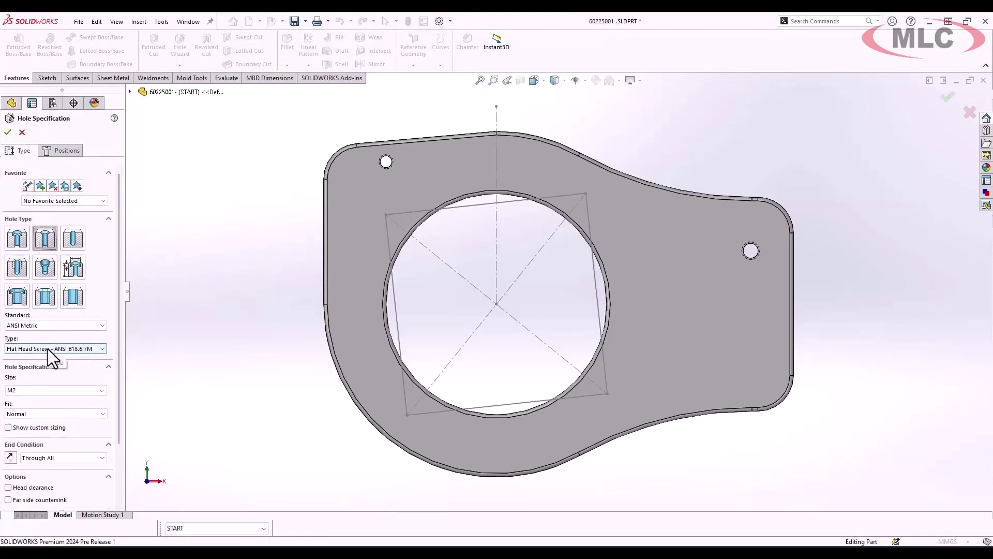
click(42, 389)
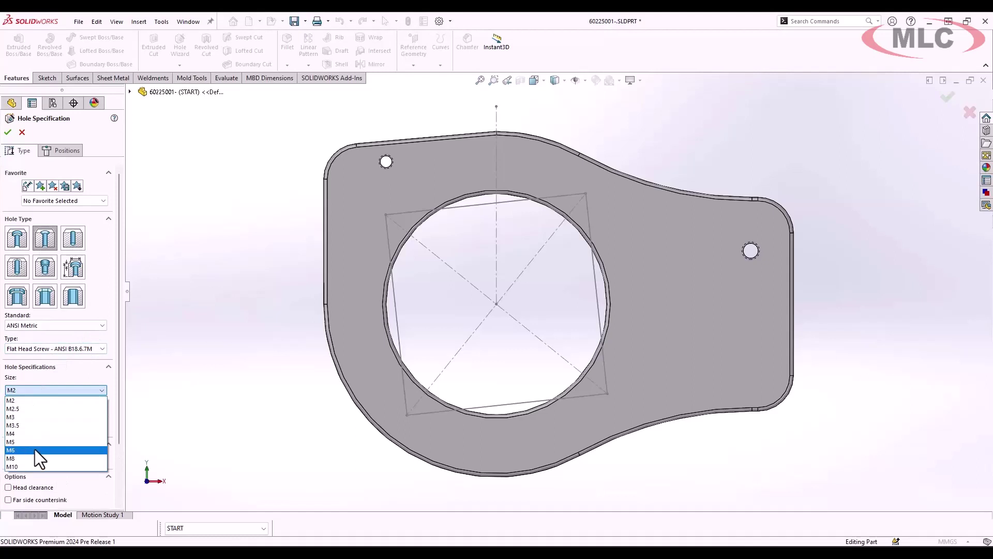
click(35, 449)
click(39, 413)
click(55, 424)
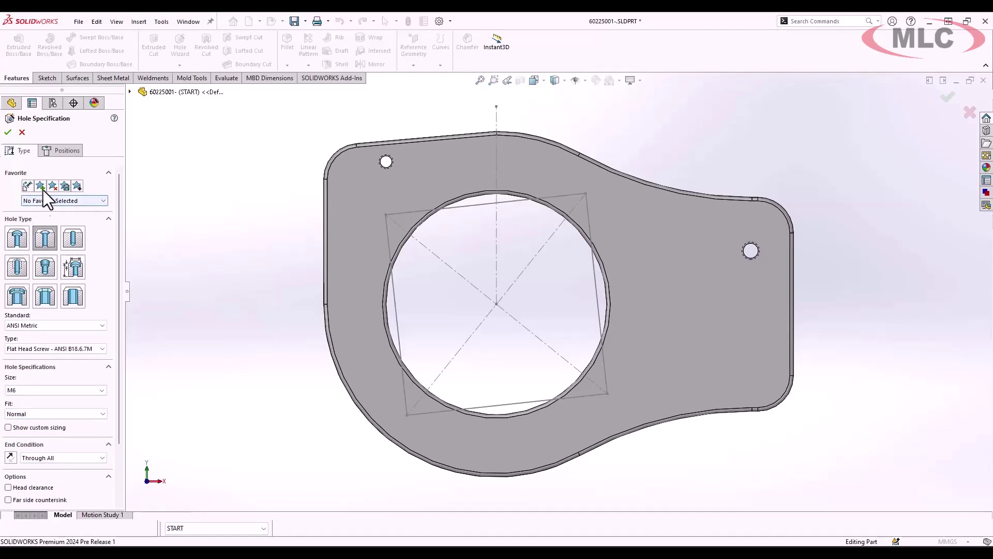
- Place the countersunk holes using existing Sketch9, skip the instance at the square's lower-left corner, and create the holes
click(55, 153)
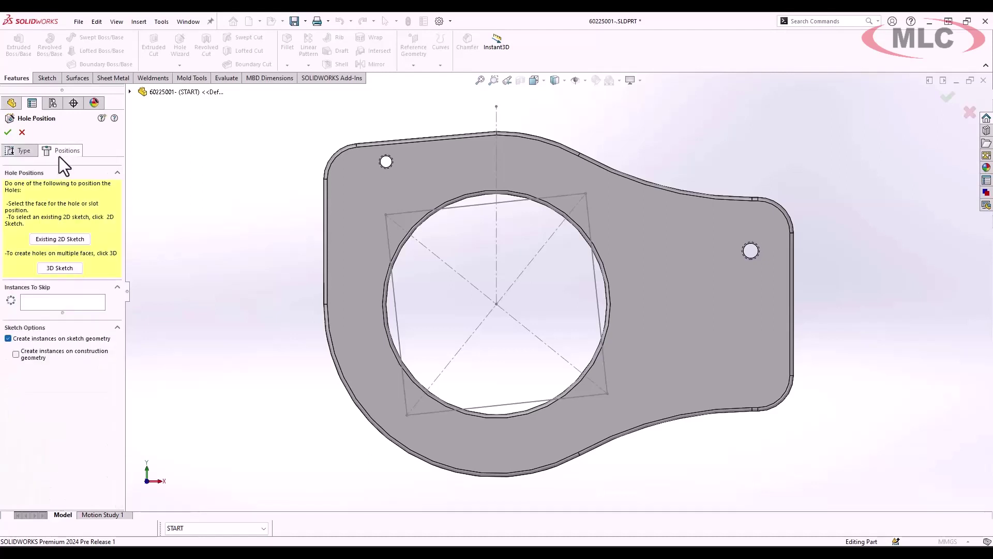
click(65, 240)
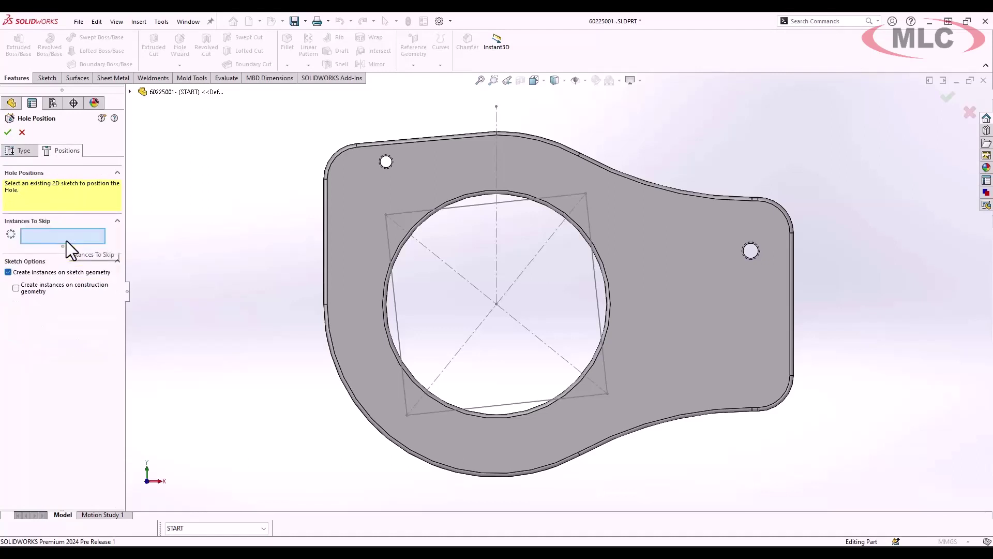
click(397, 300)
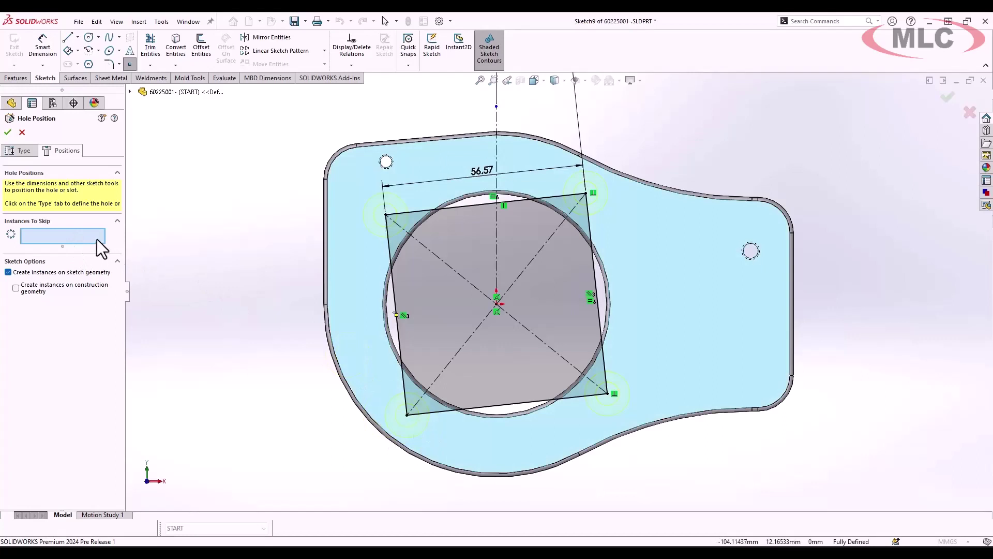
click(407, 415)
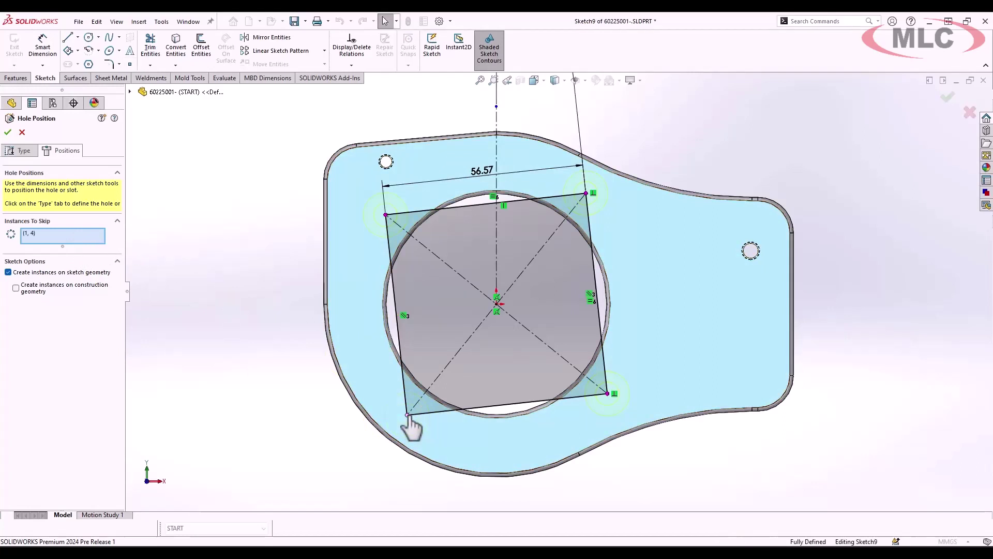
click(8, 132)
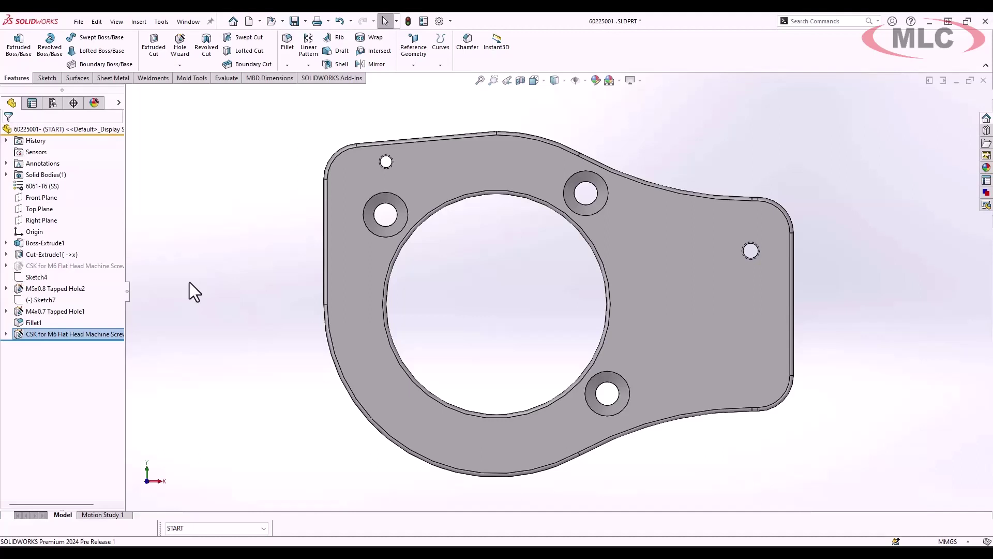
click(826, 259)
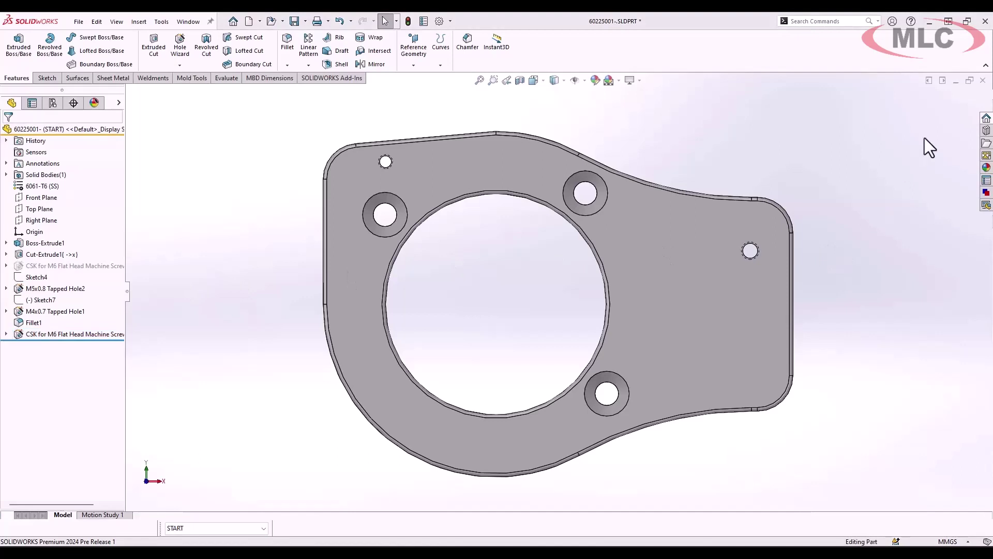
- Close the 60225001- plate part and bring up the 40097001 assembly
click(982, 81)
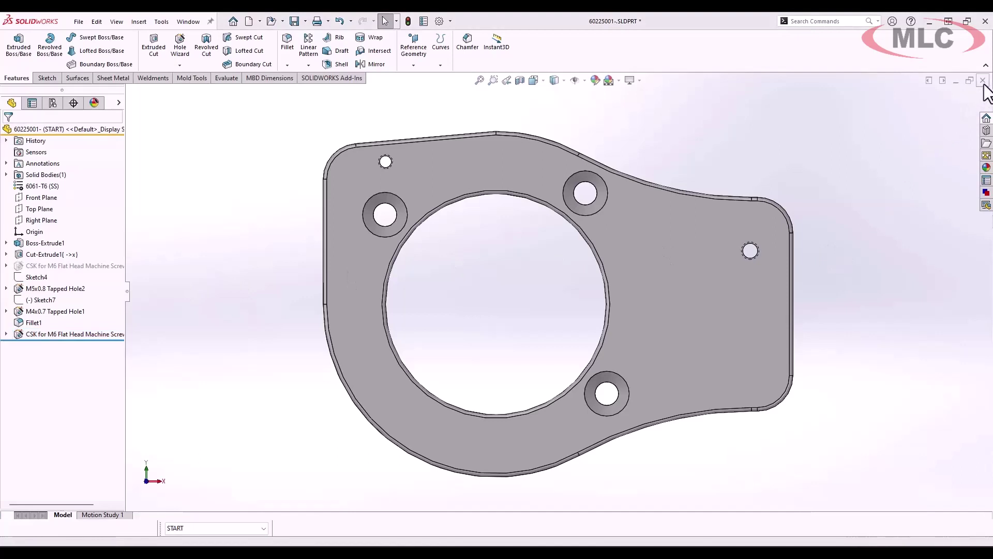
click(555, 297)
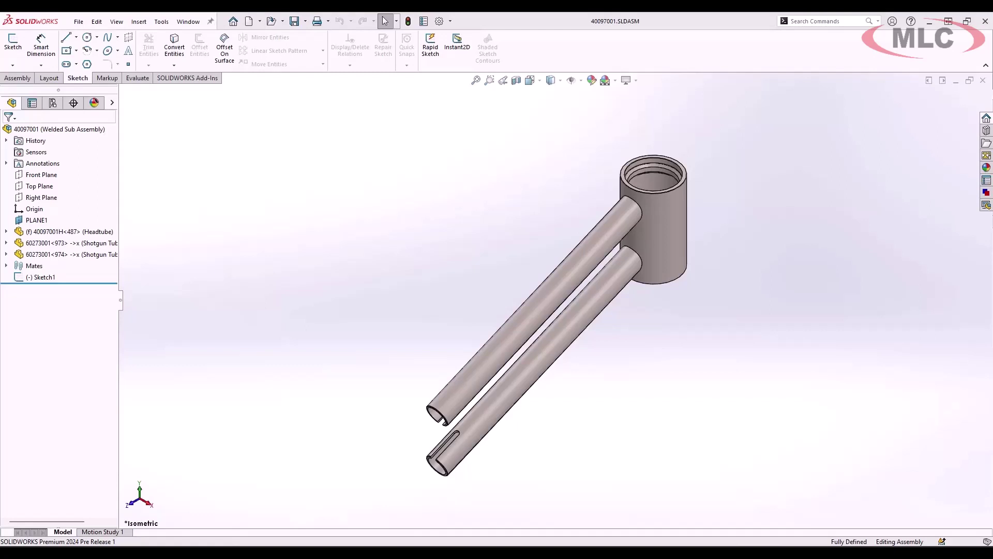
- Make a multibody part from the 40097001 assembly with the default template, transferring surface bodies and material too
click(161, 21)
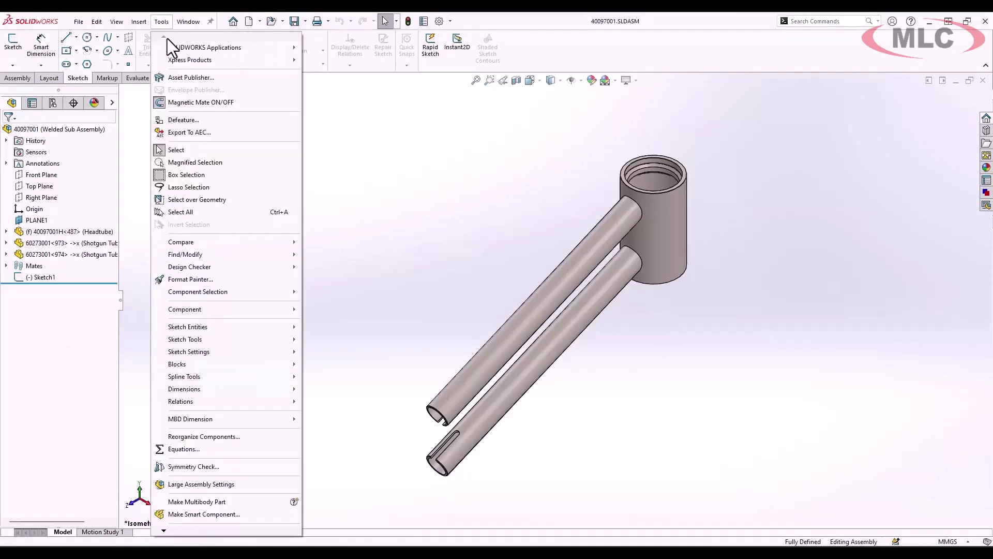
click(204, 504)
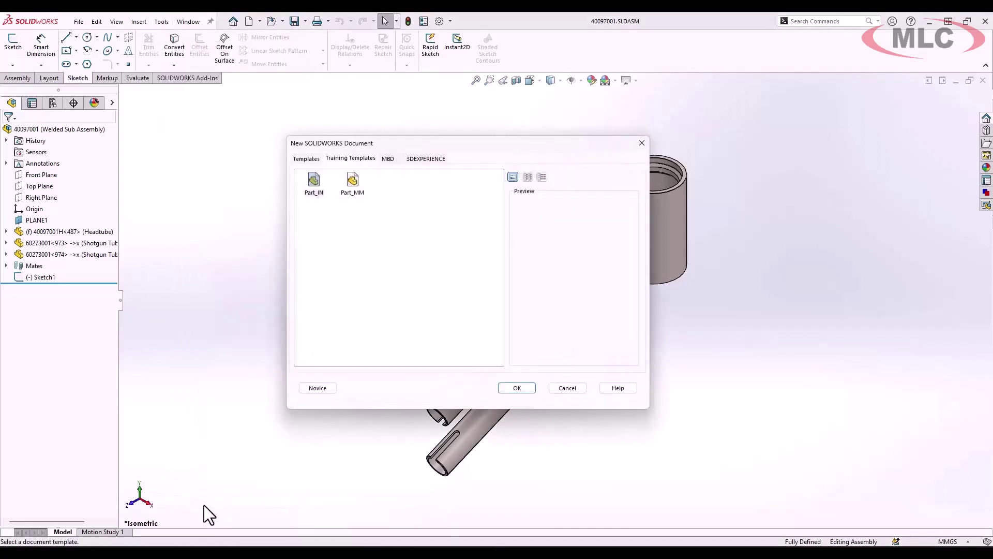
click(507, 390)
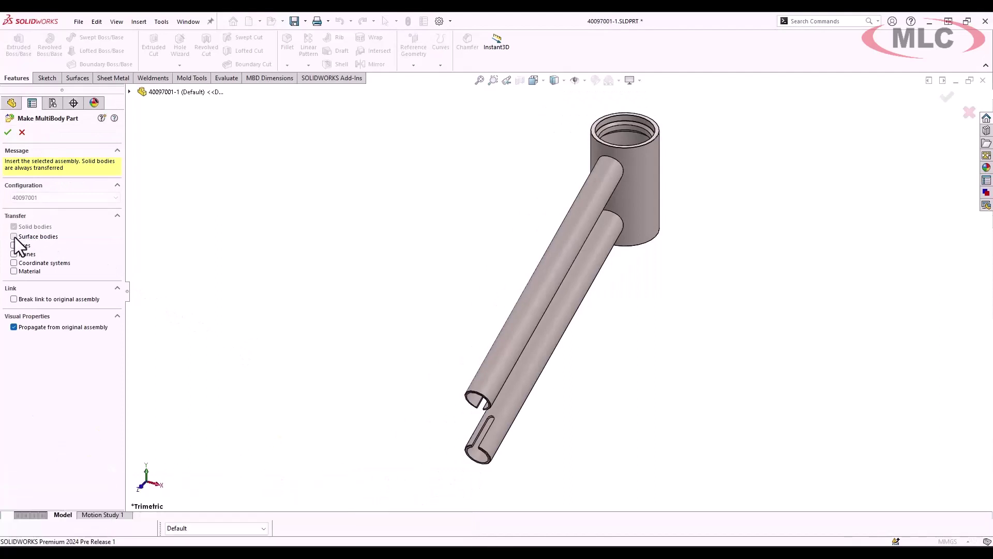
click(14, 271)
click(8, 134)
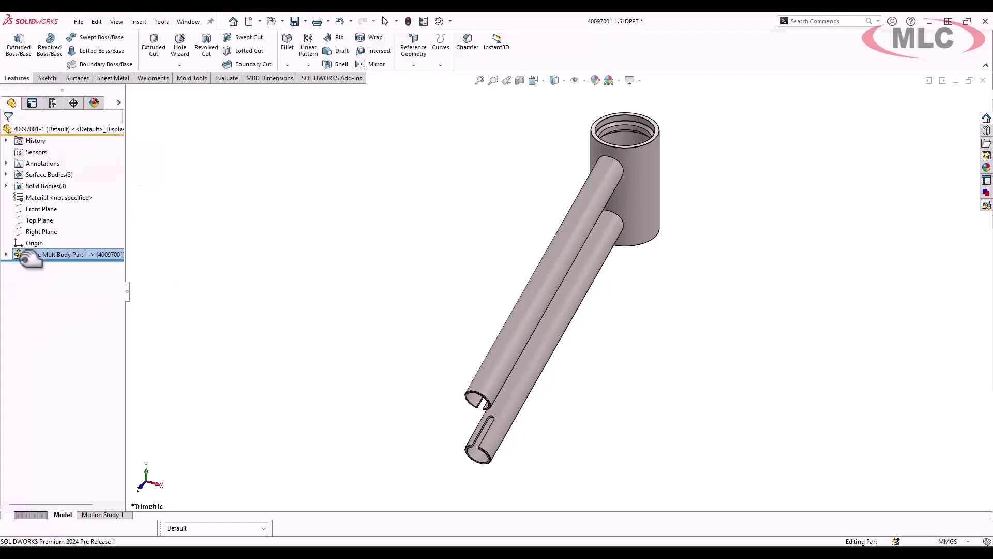
- Expand the Make MultiBody Part feature's solid bodies and inspect the material assigned to the head tube body
click(6, 255)
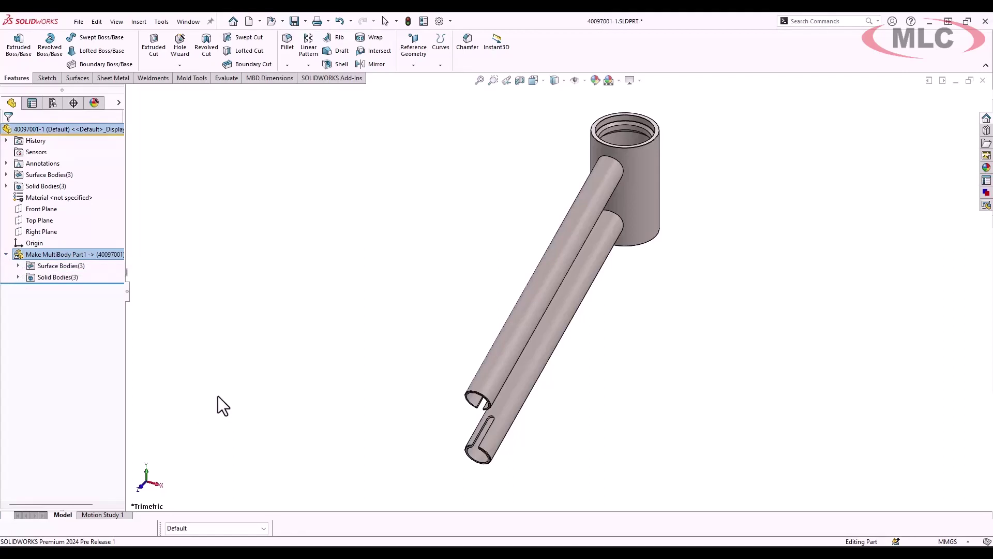
click(18, 277)
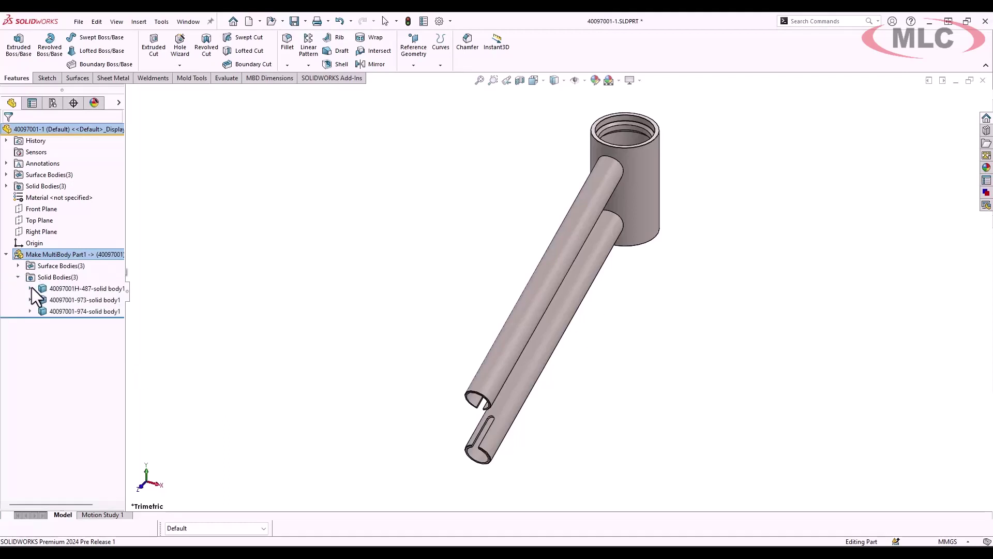
click(30, 288)
drag(126, 317, 192, 332)
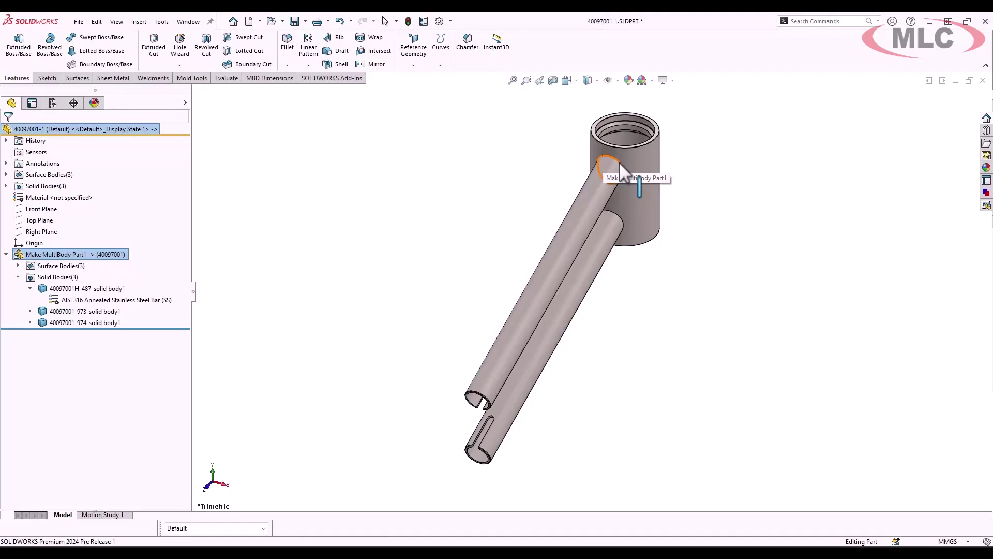
- Arrange the multibody part and the 40097001 assembly windows side by side, with the assembly active
click(942, 81)
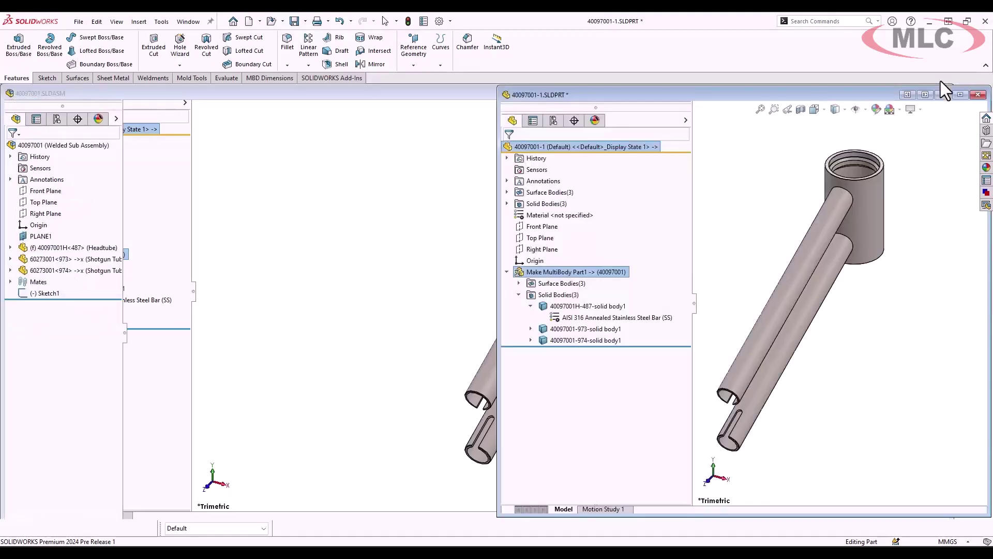
click(887, 94)
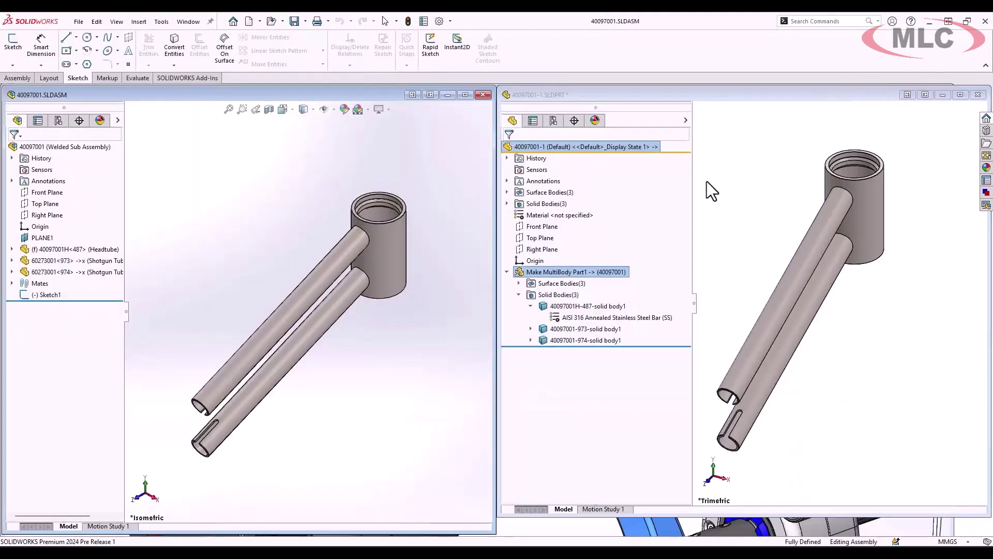
click(57, 294)
mouse_move(101, 290)
mouse_down()
mouse_move(385, 265)
mouse_move(368, 259)
mouse_up()
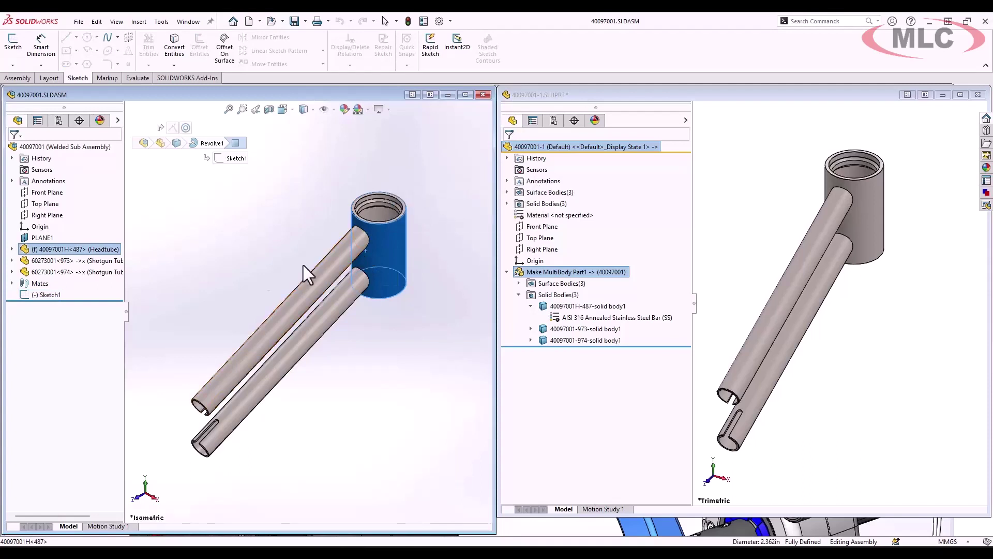
- Edit the assembly's Sketch1, set the spacing between the two tubes to 53 mm, and rebuild the model
click(33, 296)
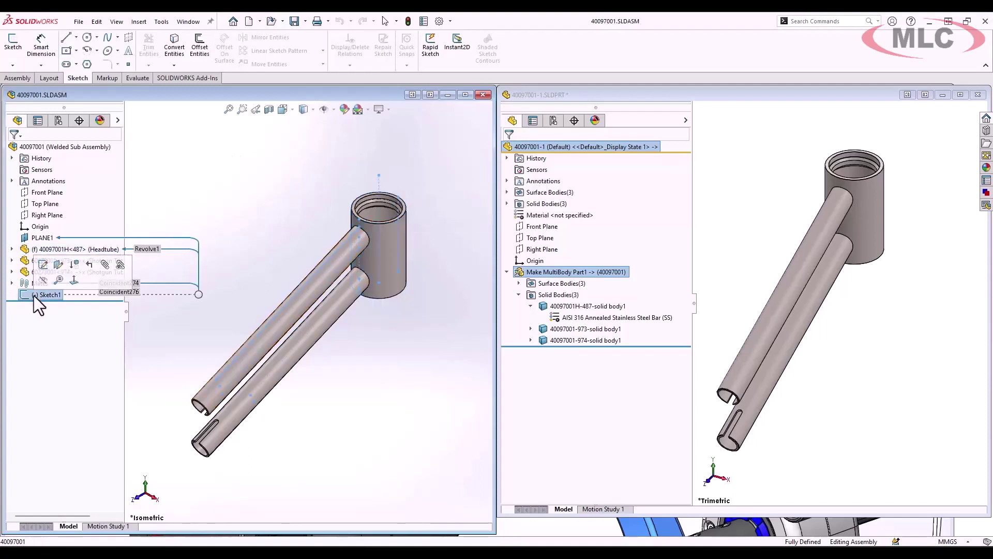
click(53, 273)
scroll(255, 301, up, 3)
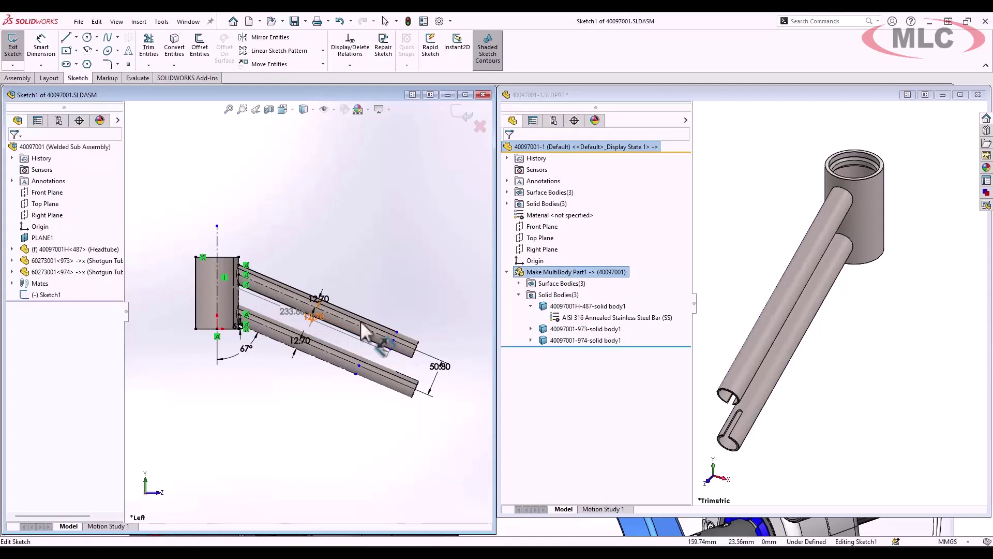
double_click(441, 365)
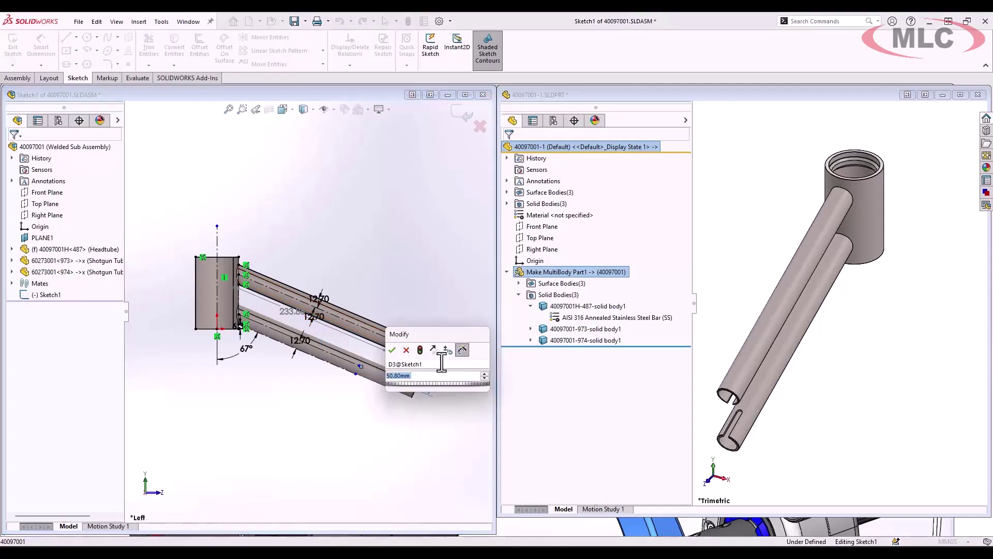
text(53)
key(Return)
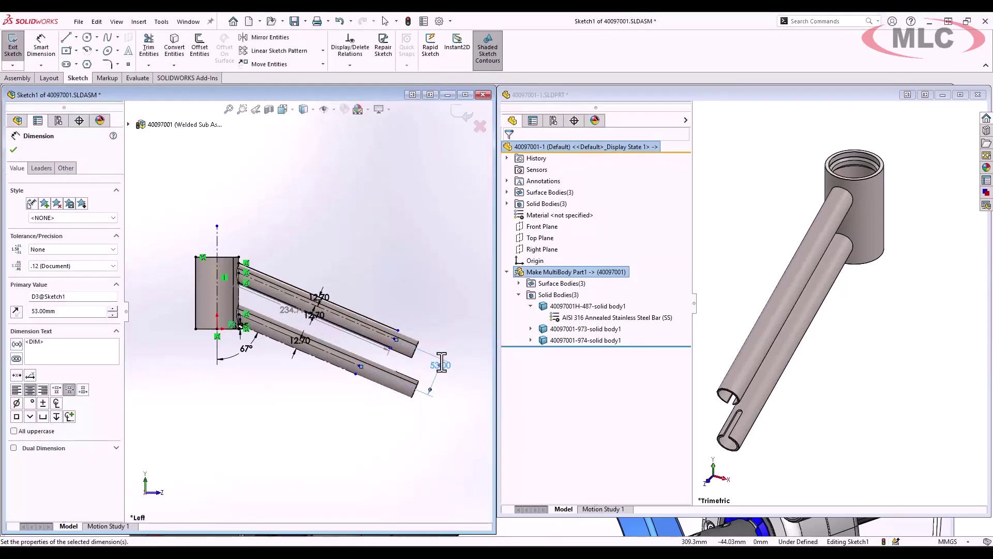
key(ctrl+b)
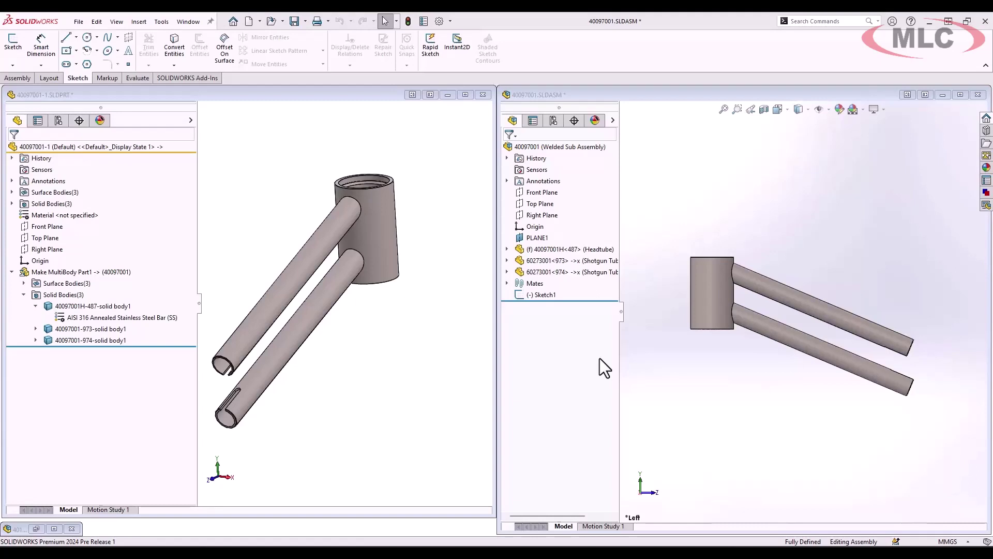
- Open the recent 40097001--Fixture Design part, loading only the referenced documents that have changed
key(ctrl+F2)
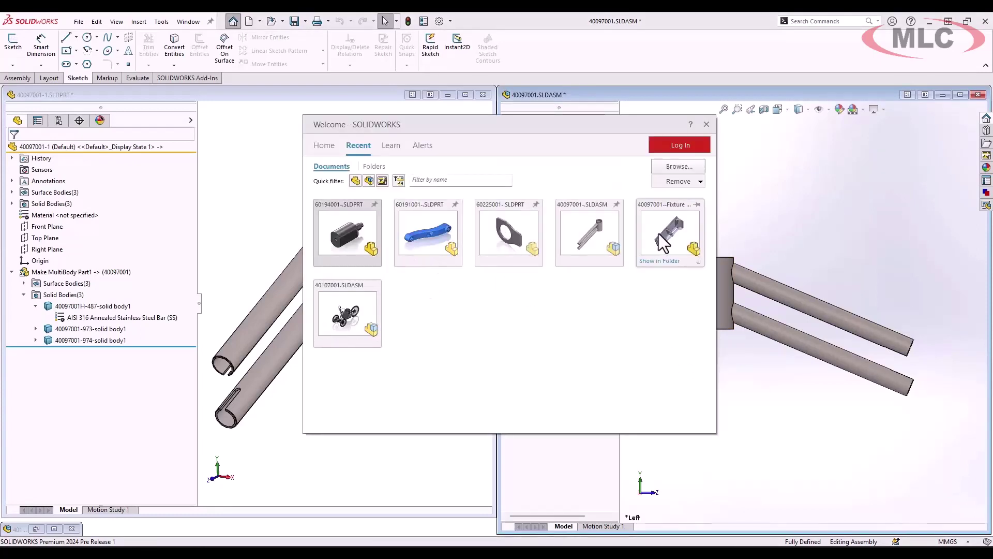
click(648, 223)
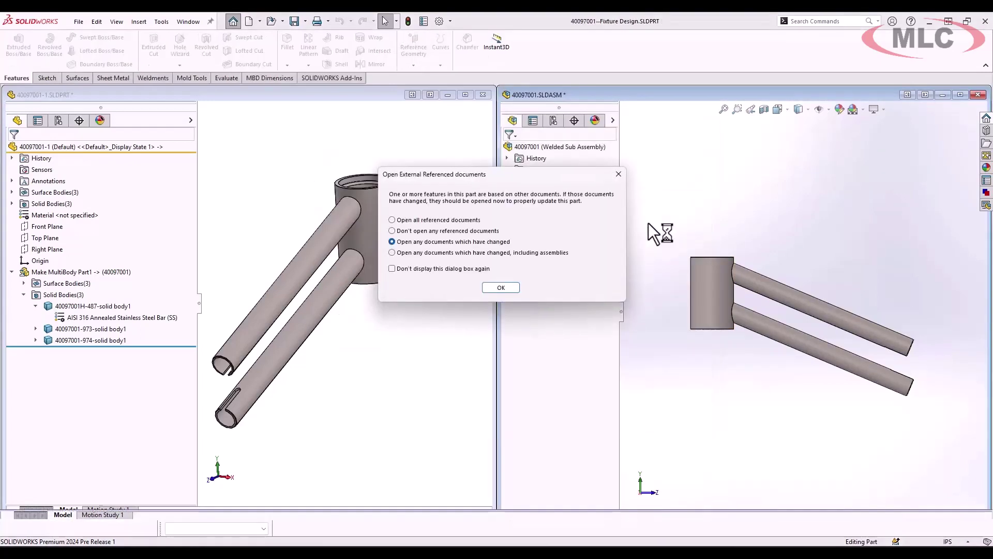
click(508, 290)
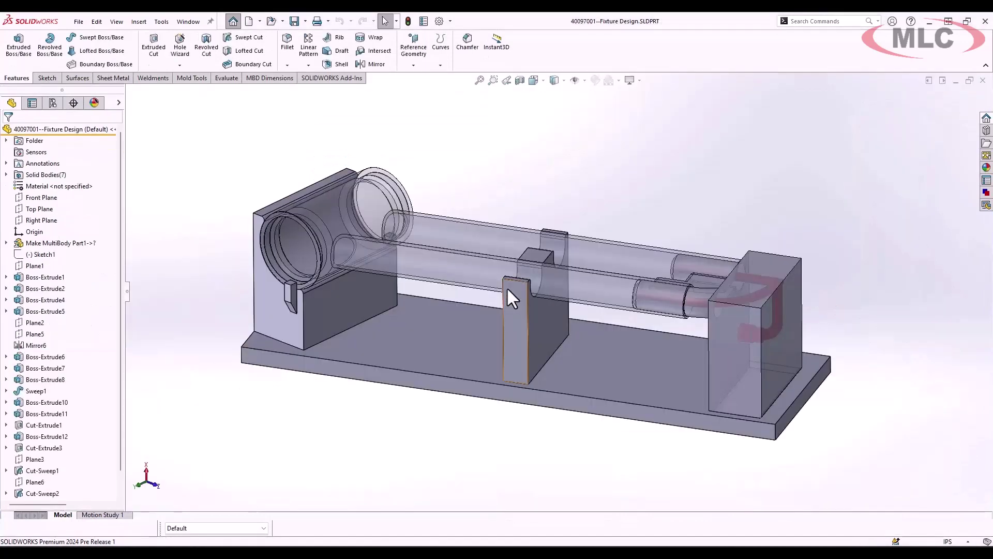